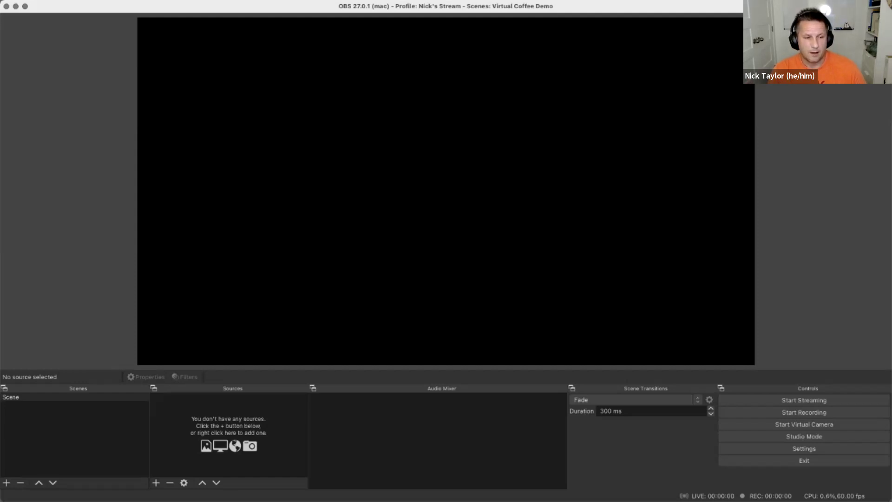
- Switch from the Virtual Coffee Demo scene collection to livecoding.ca
left_click(28, 397)
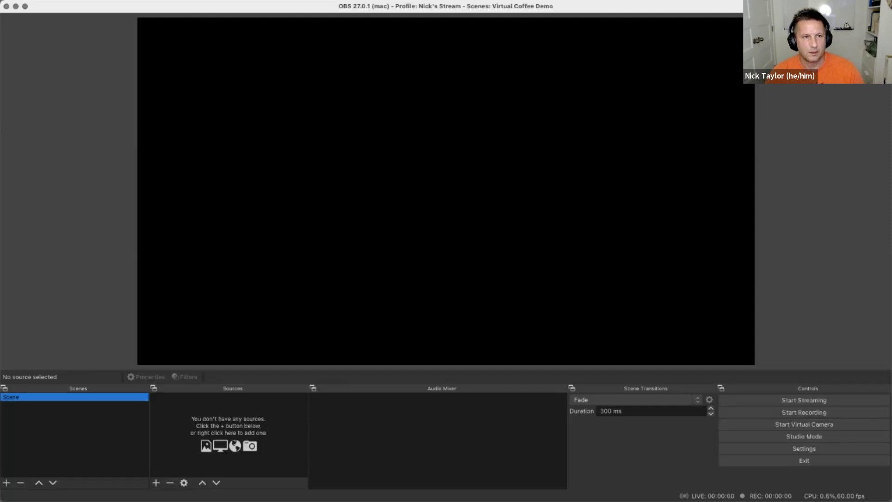
left_click(120, 5)
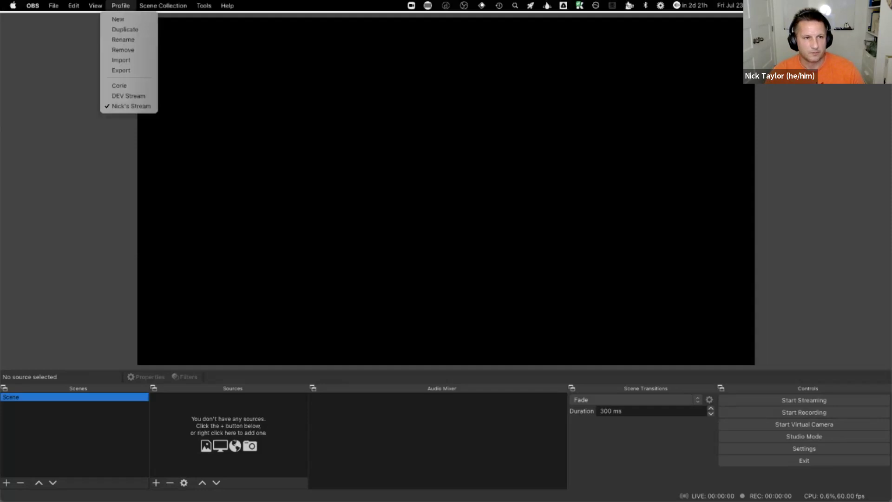
mouse_move(163, 6)
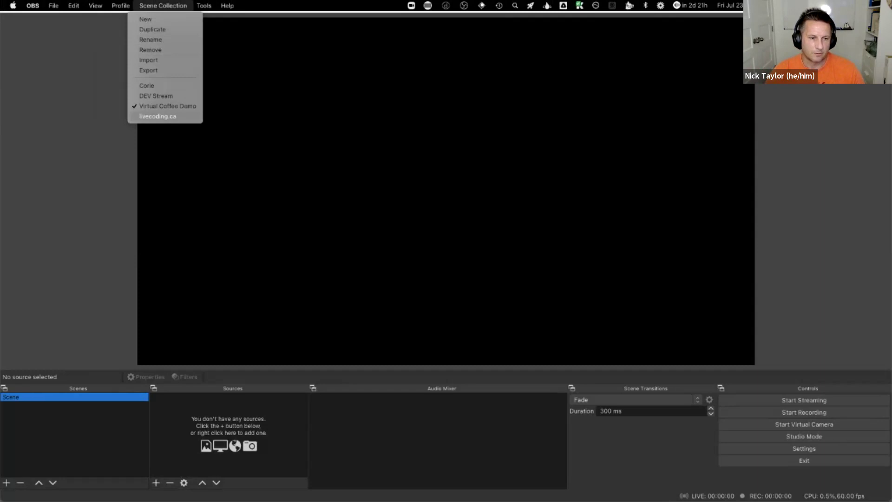
left_click(158, 117)
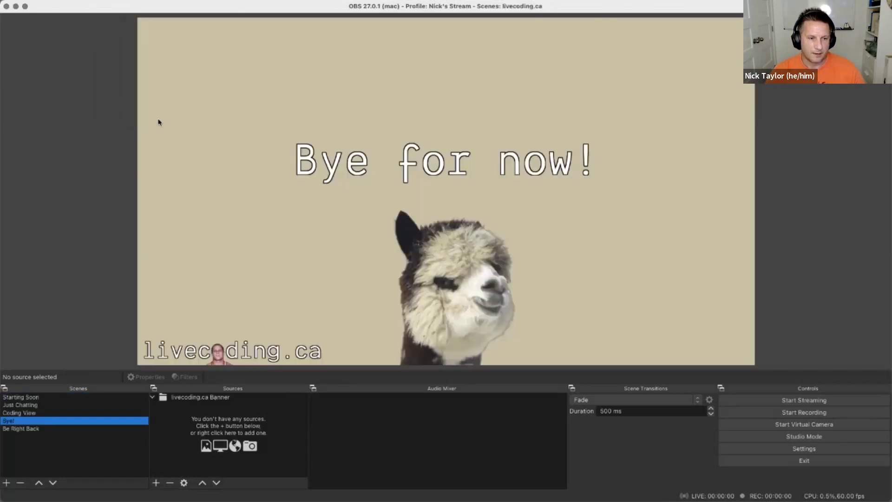
- Preview the Starting Soon, Just Chatting and Coding View scenes one after another
left_click(32, 398)
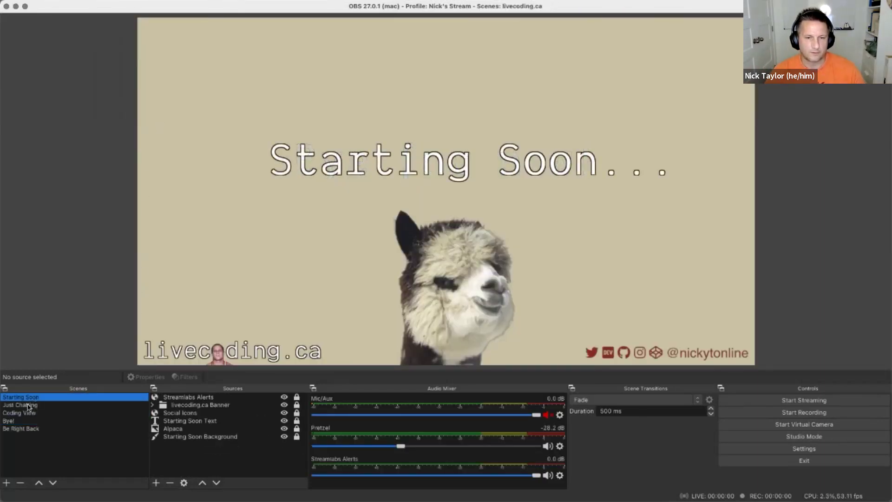
left_click(33, 408)
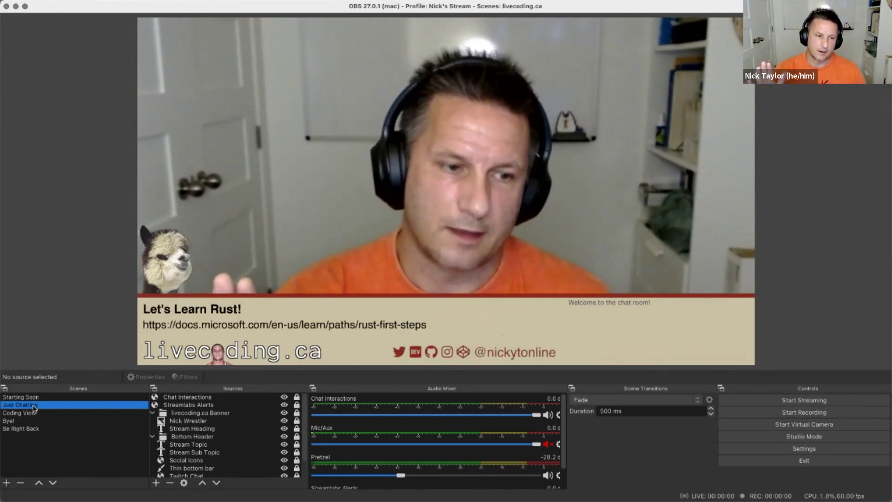
left_click(23, 413)
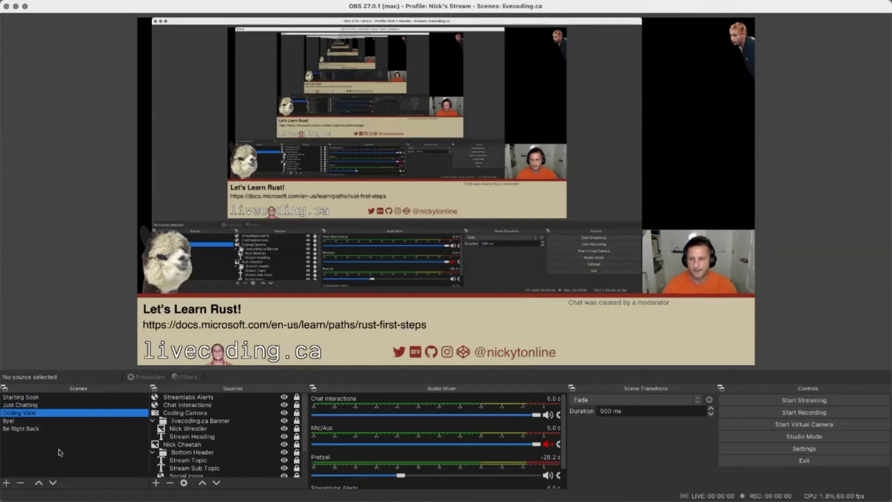
- Return to the Virtual Coffee Demo scene collection
mouse_move(247, 4)
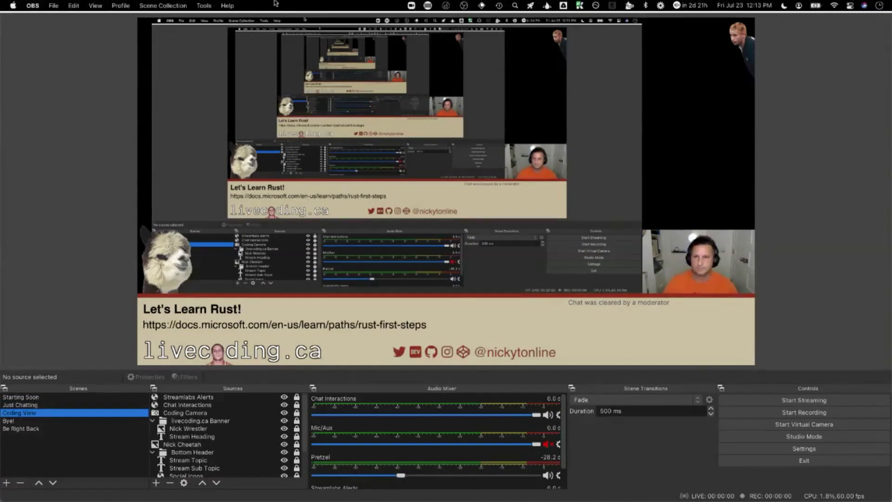
left_click(175, 5)
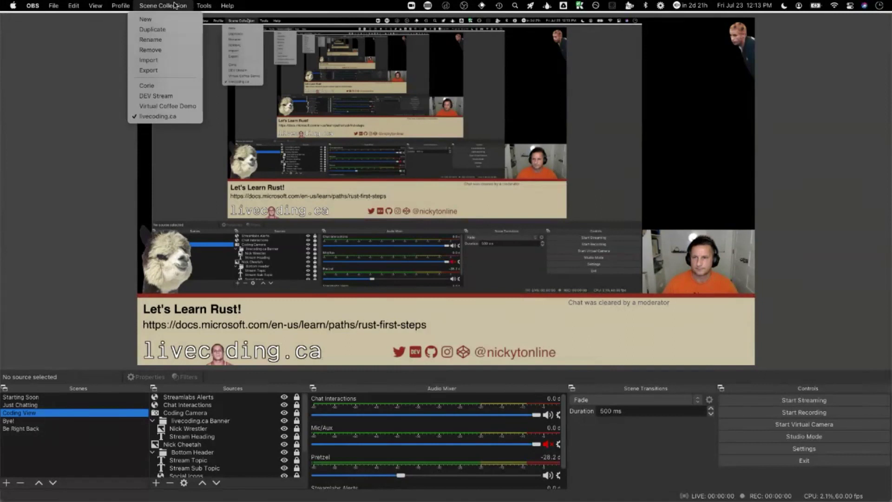
left_click(162, 107)
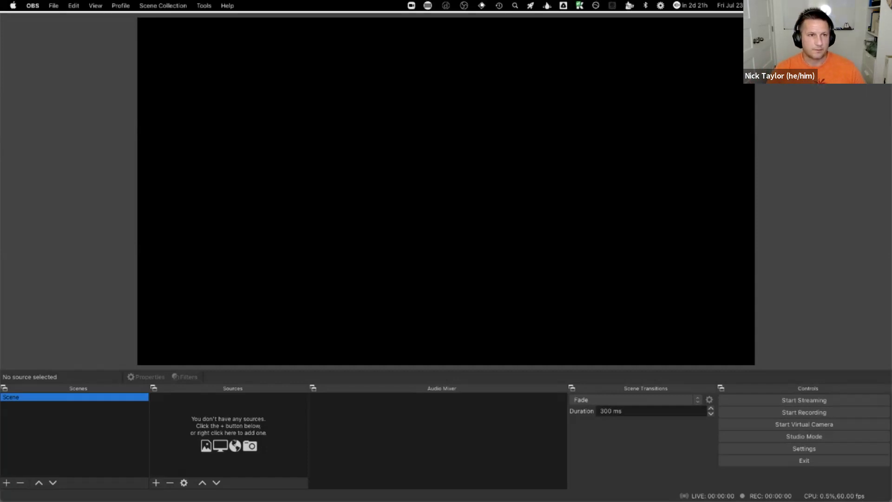
- Load the livecoding.ca scene collection again and make Starting Soon the active scene
left_click(163, 6)
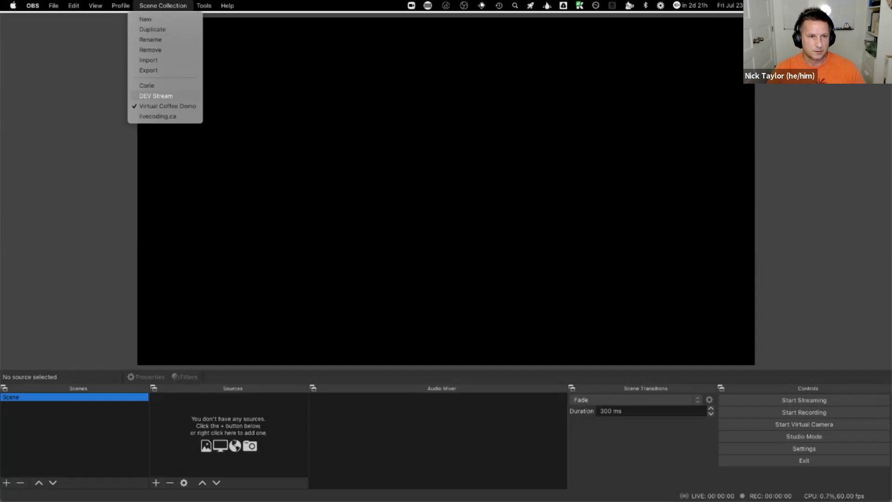
left_click(158, 116)
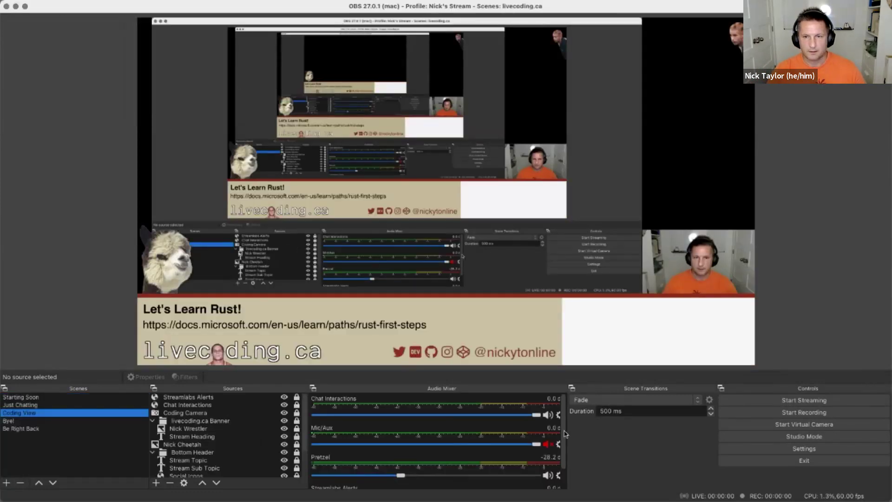
left_click(69, 398)
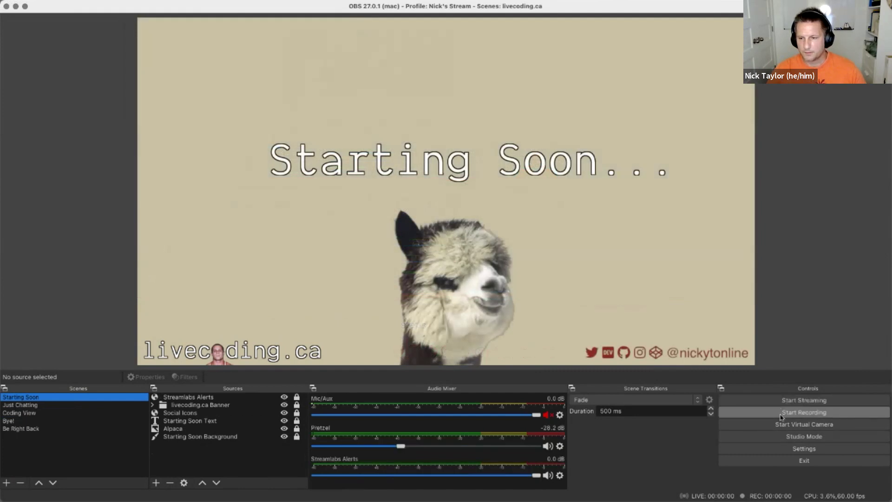
- Start the virtual camera and authorize the change with the account password
left_click(788, 425)
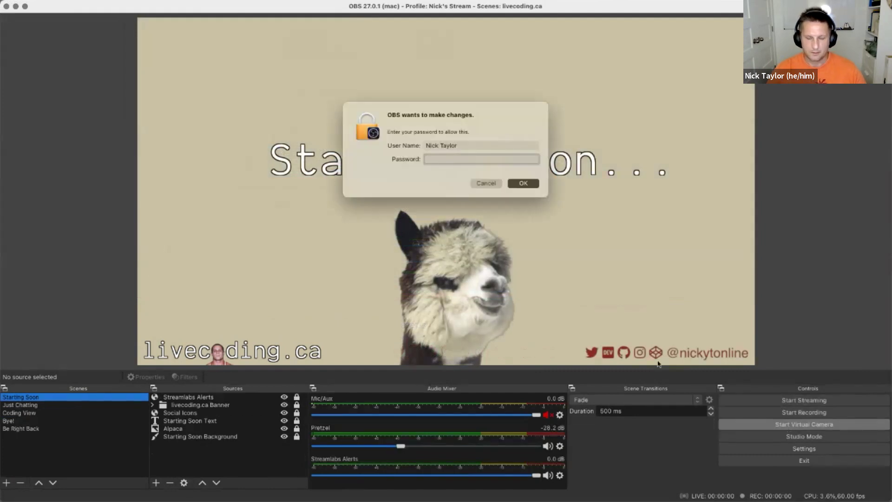
type("•••••••••••")
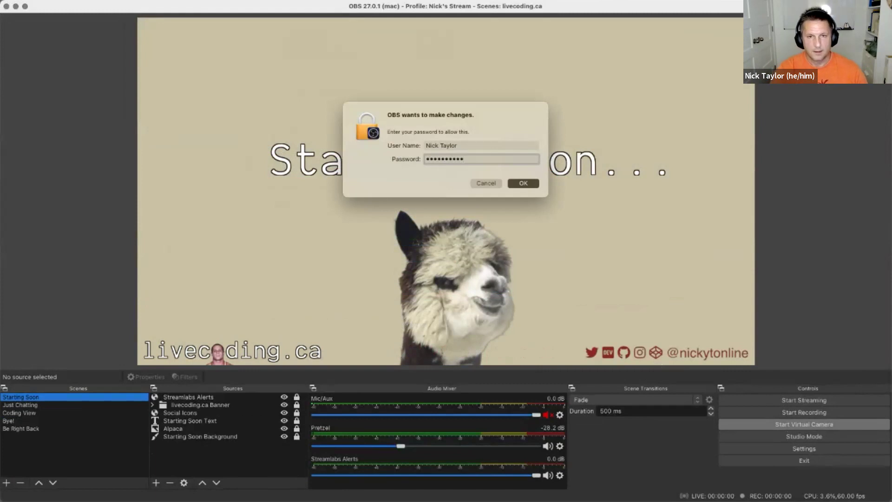
key("Return")
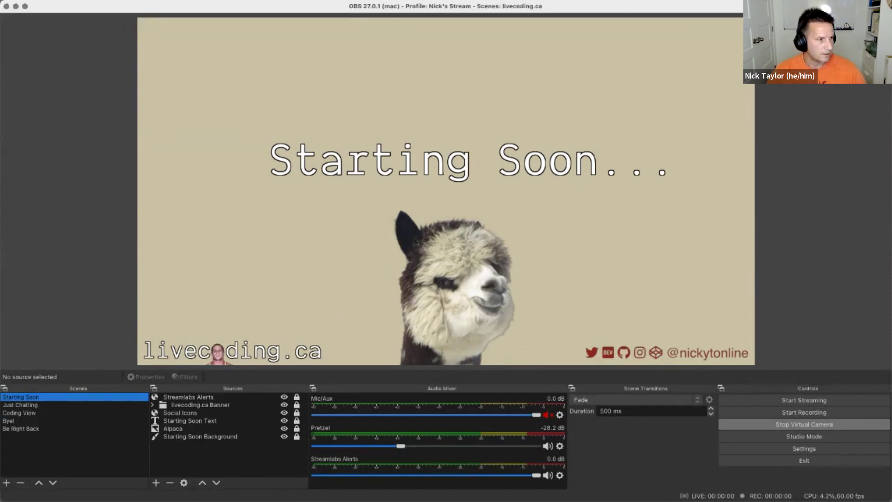
- Switch to Zoom and change the meeting video to the built-in FaceTime HD Camera
key("super+Tab")
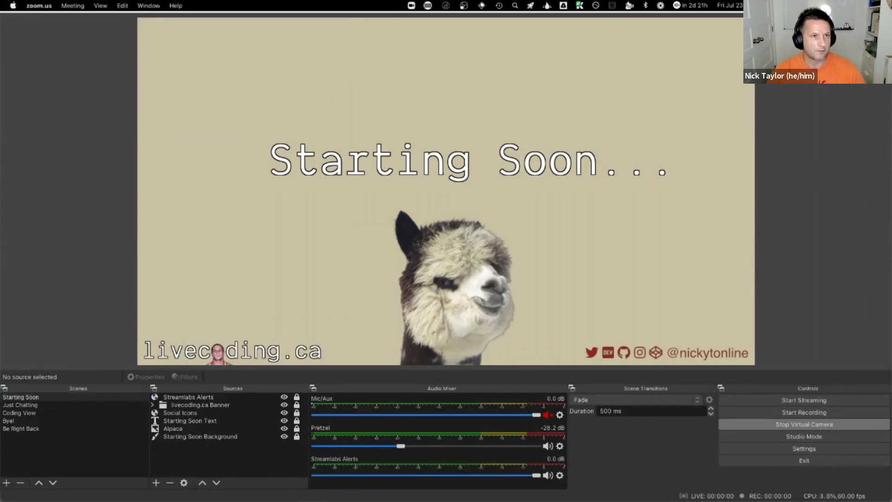
left_click(66, 8)
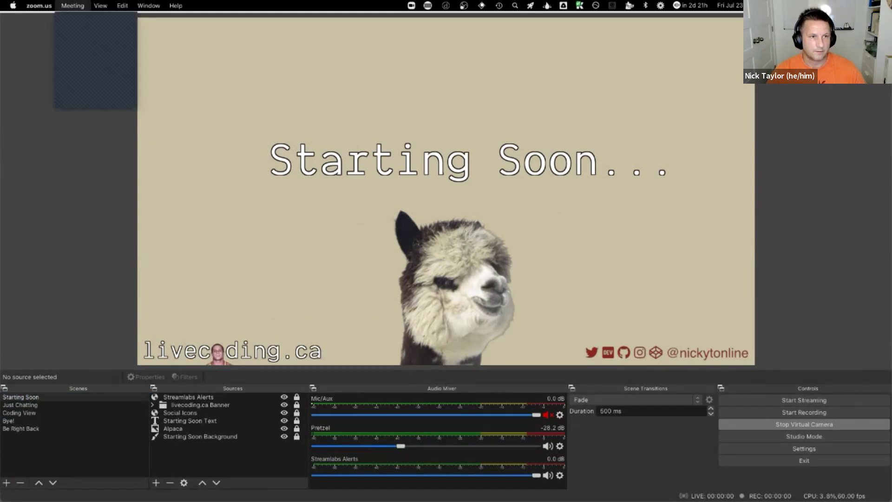
left_click(69, 53)
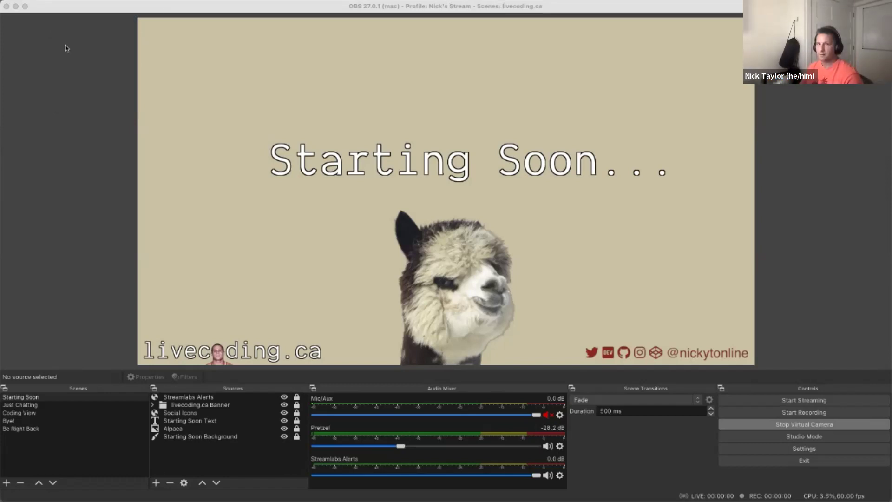
- Open Zoom's video settings and choose OBS Virtual Camera as the camera
left_click(40, 6)
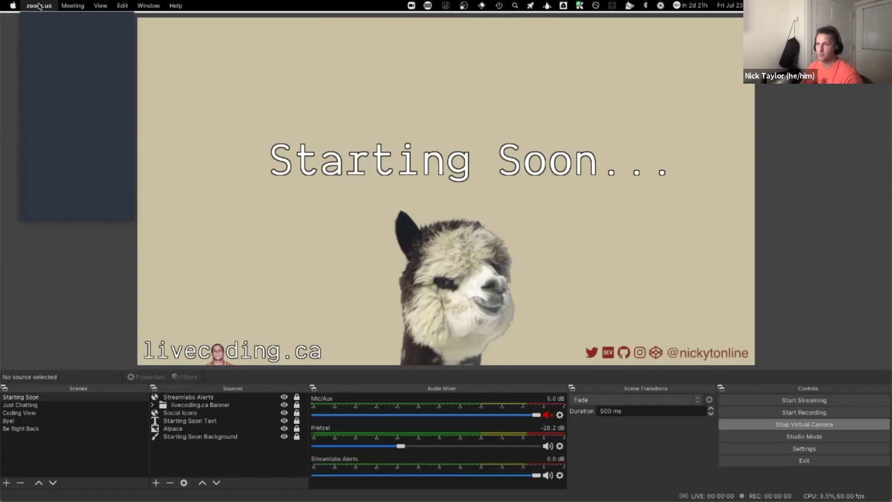
left_click(41, 39)
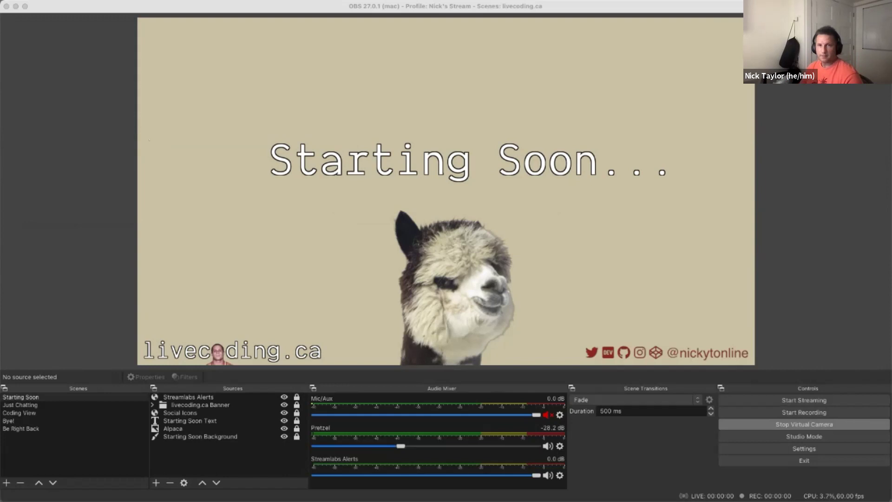
left_click_drag(221, 29, 454, 56)
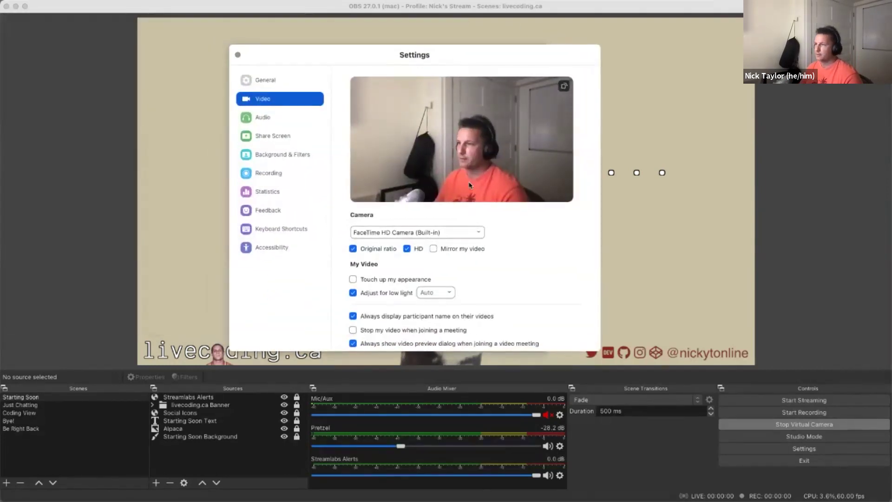
left_click(470, 233)
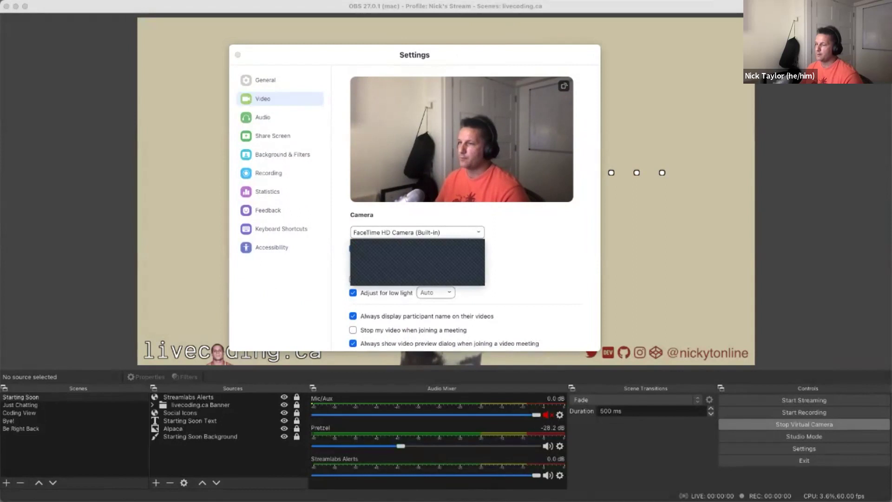
left_click(425, 278)
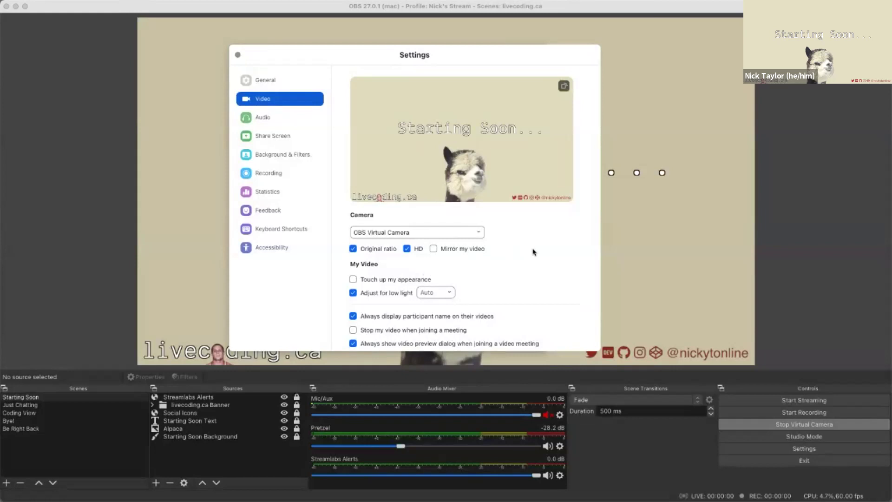
- Set Zoom's camera to 1080P Pro Stream, close its settings, and stop the virtual camera in OBS
left_click(469, 232)
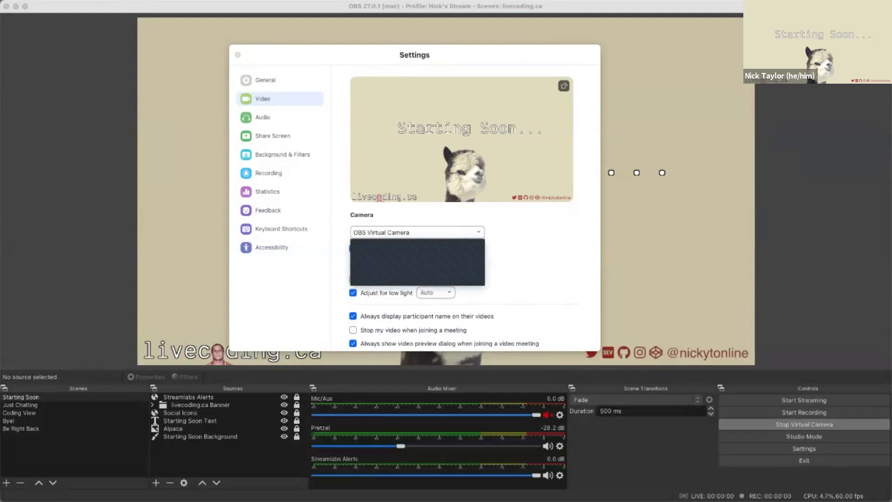
left_click(417, 248)
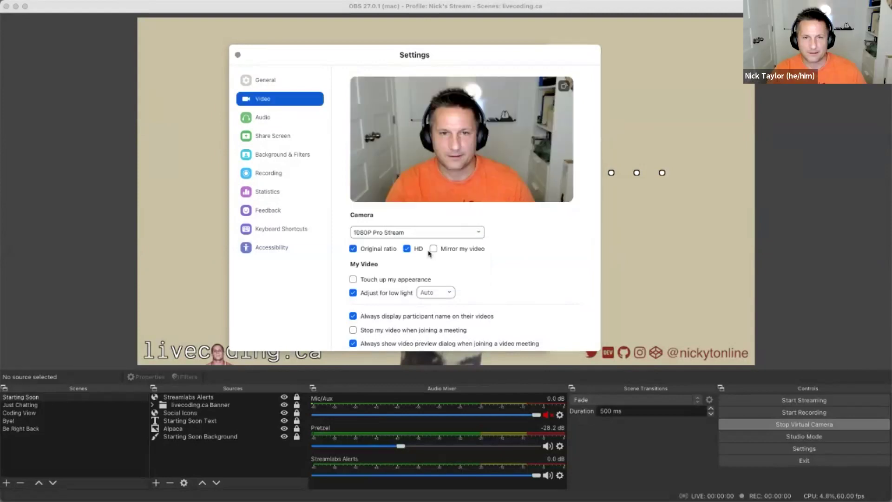
left_click(237, 55)
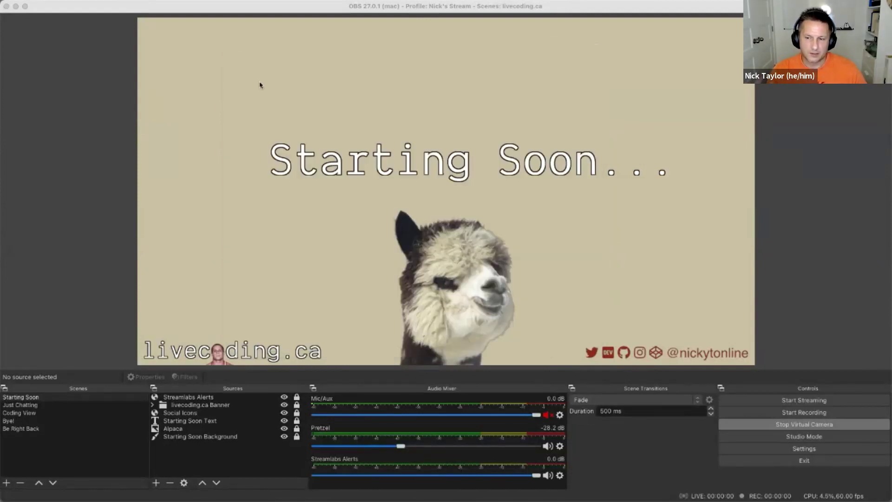
left_click(845, 426)
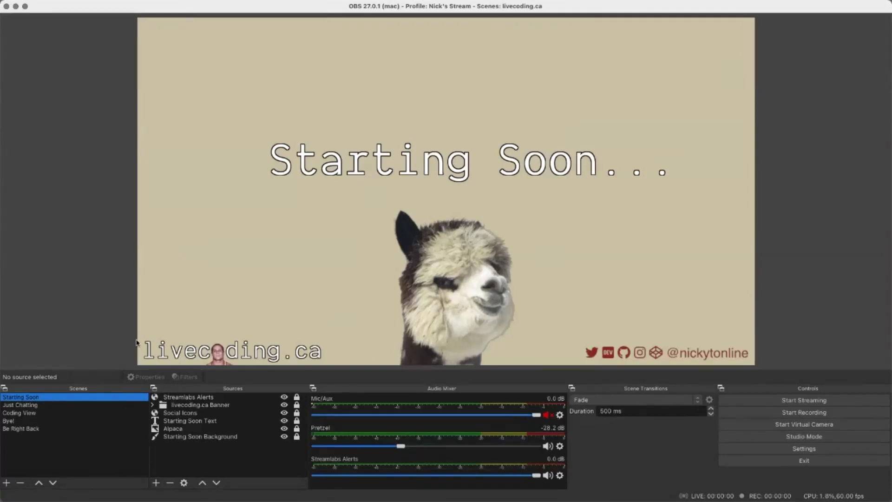
- Preview the Just Chatting, Bye! and Be Right Back scenes, ending on Just Chatting
left_click(22, 404)
left_click(12, 421)
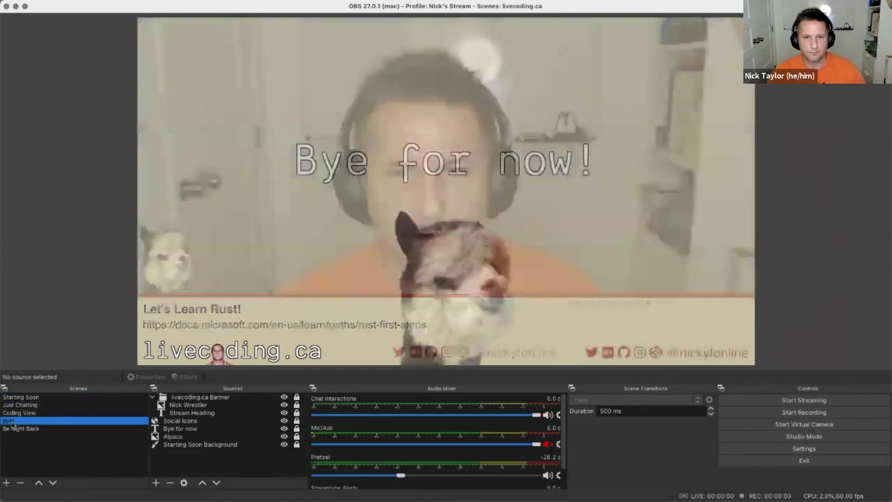
left_click(25, 430)
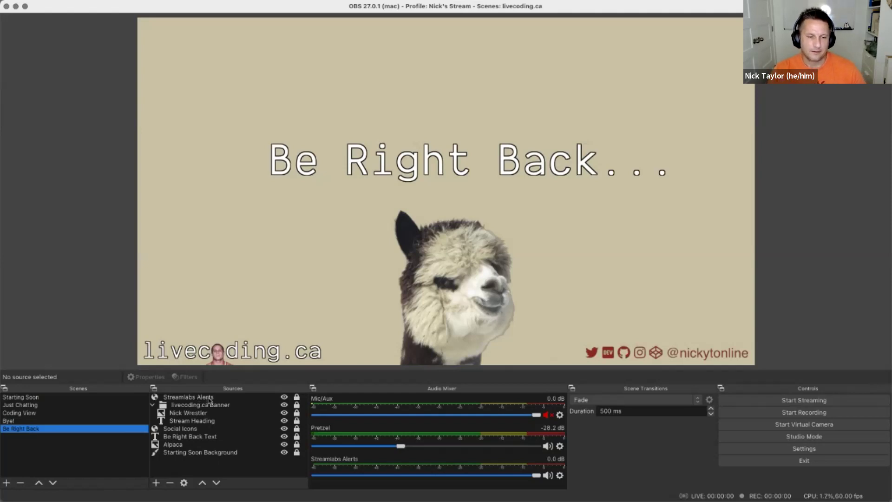
left_click(25, 406)
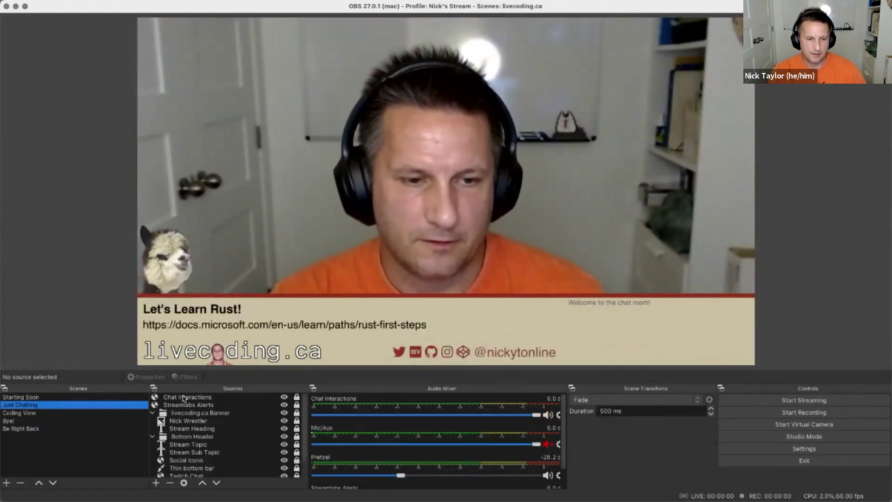
- Hide the Webcam source in the Just Chatting scene and show it again
scroll(173, 433, "down", 2)
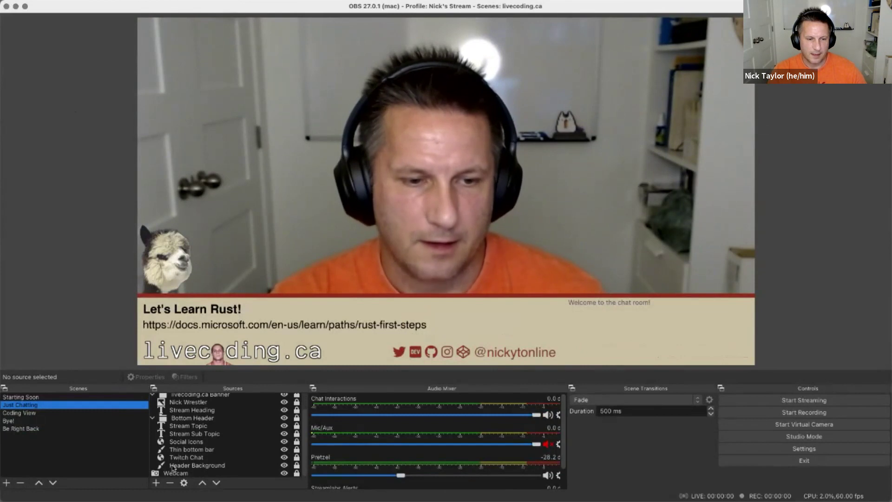
left_click(178, 472)
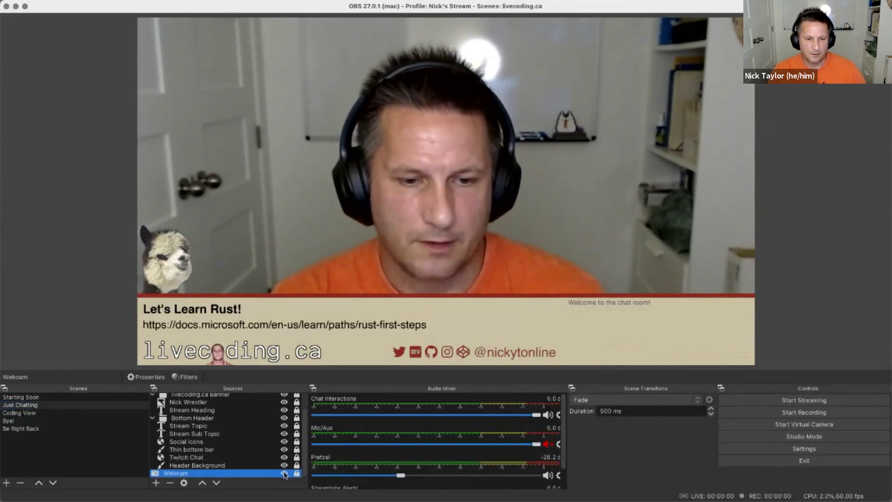
left_click(285, 473)
left_click(284, 473)
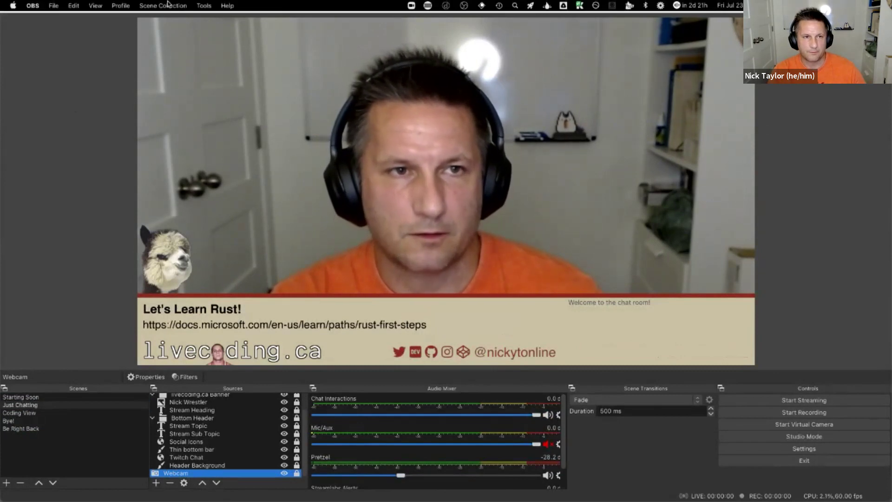
- Switch the scene collection from livecoding.ca to Virtual Coffee Demo
left_click(168, 3)
left_click(168, 107)
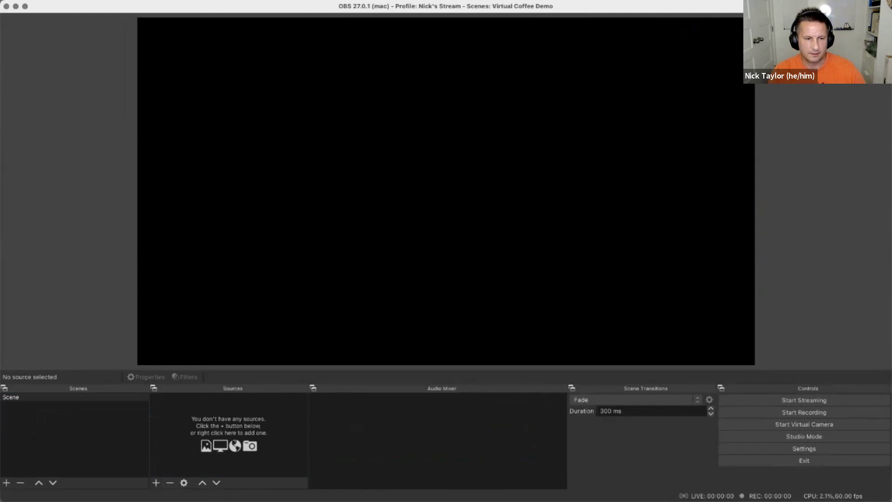
- Rename the default scene in the Virtual Coffee Demo collection to Chatting
left_click(11, 397)
right_click(96, 396)
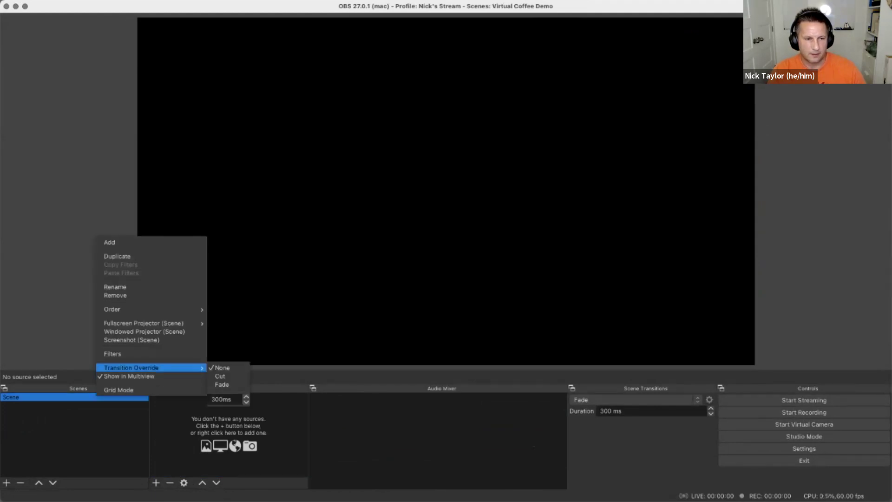
left_click(114, 287)
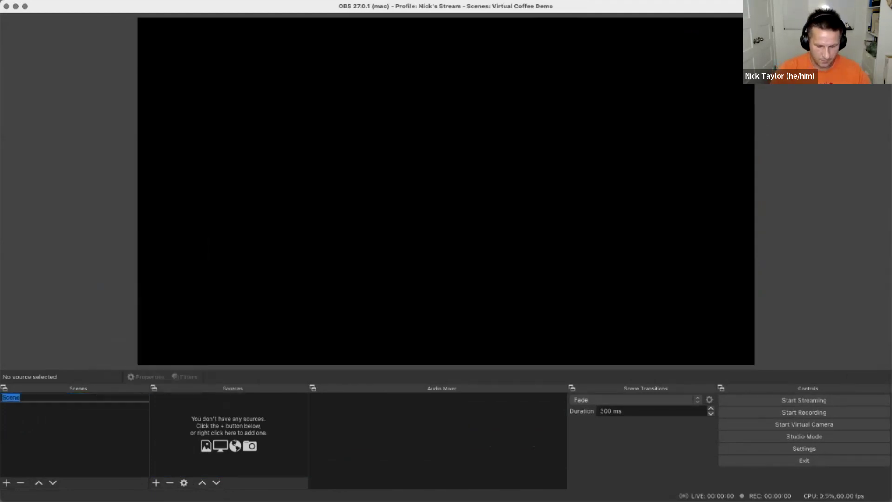
type("Chat")
key("Return")
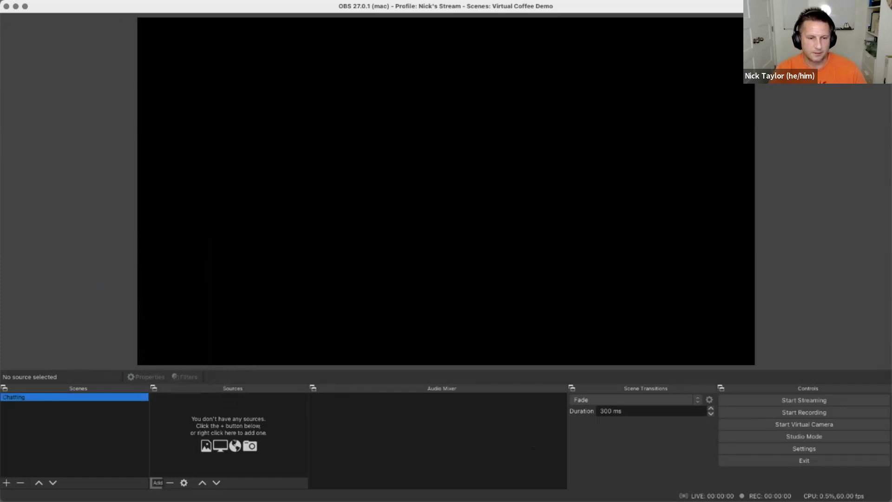
- Add a Video Capture Device source named after the presenter's webcam, using the 1080P Pro Stream device
left_click(157, 482)
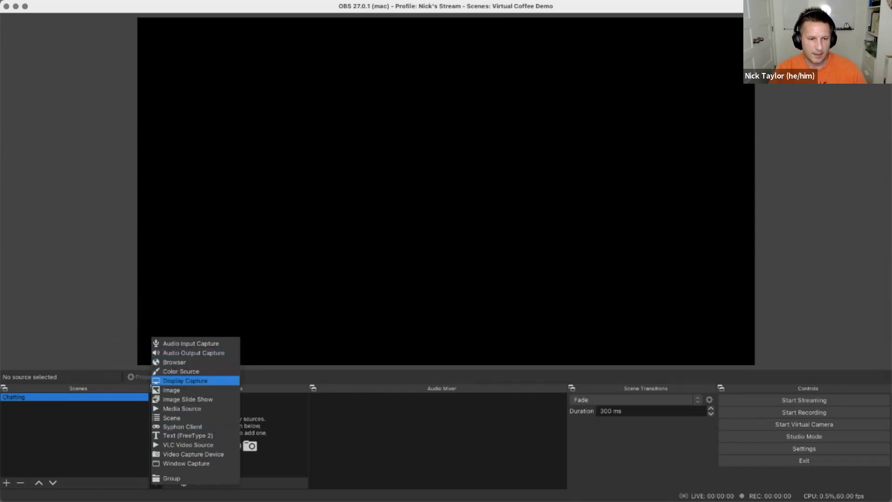
left_click(193, 454)
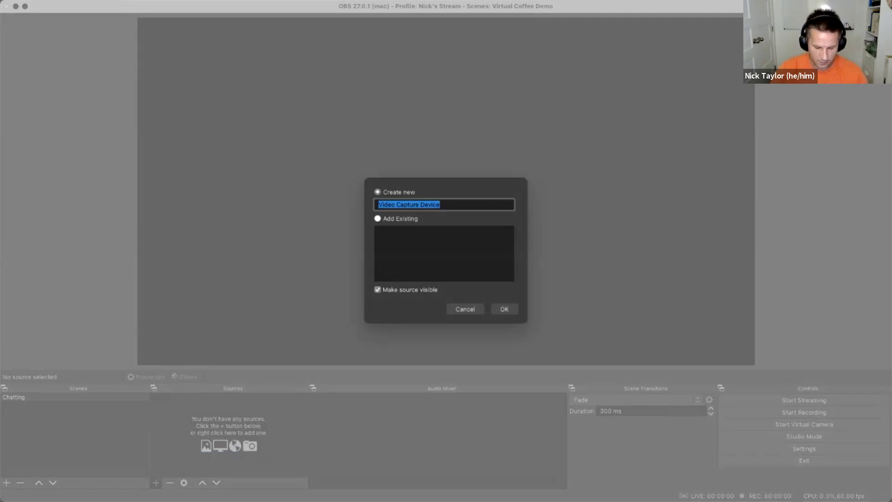
type("Nick's Webcam")
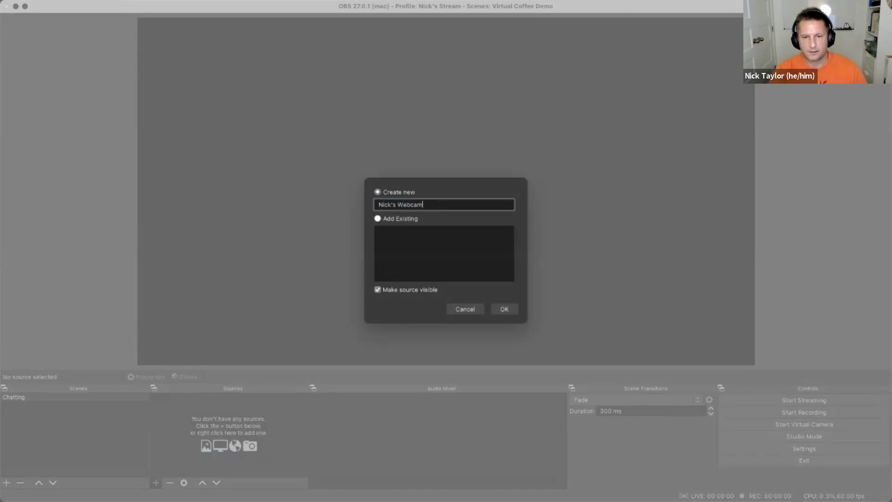
key("Return")
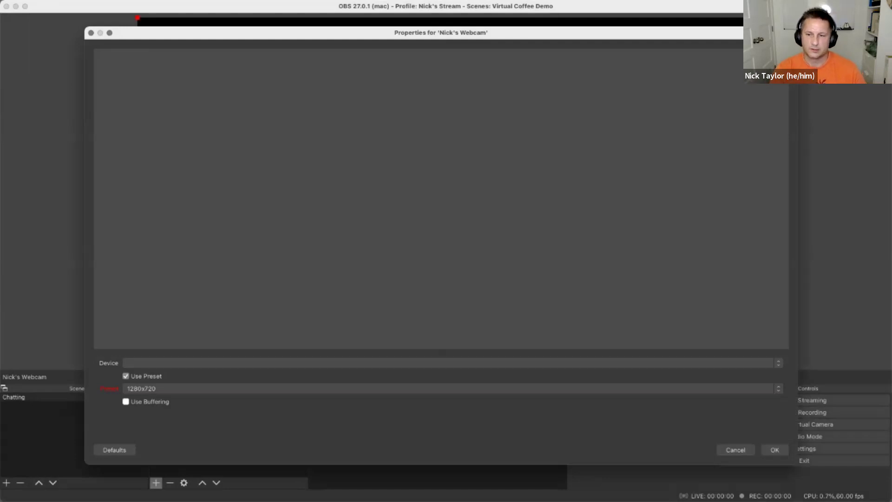
left_click(448, 363)
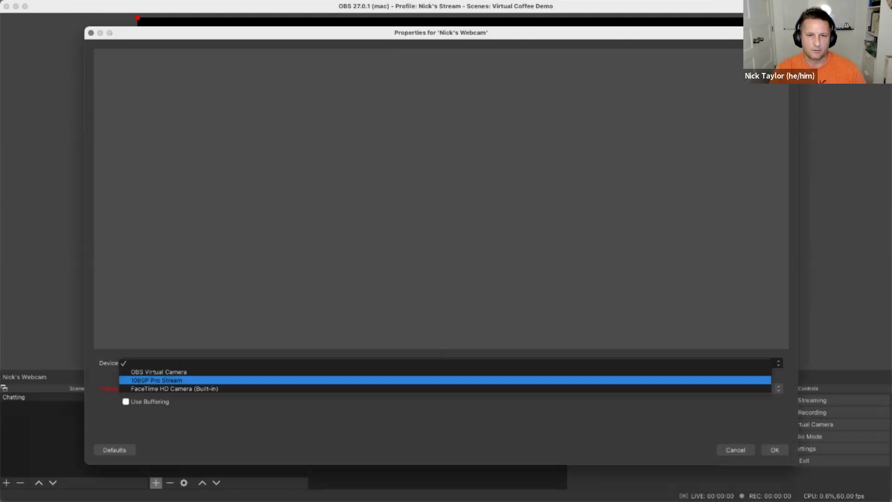
left_click(156, 380)
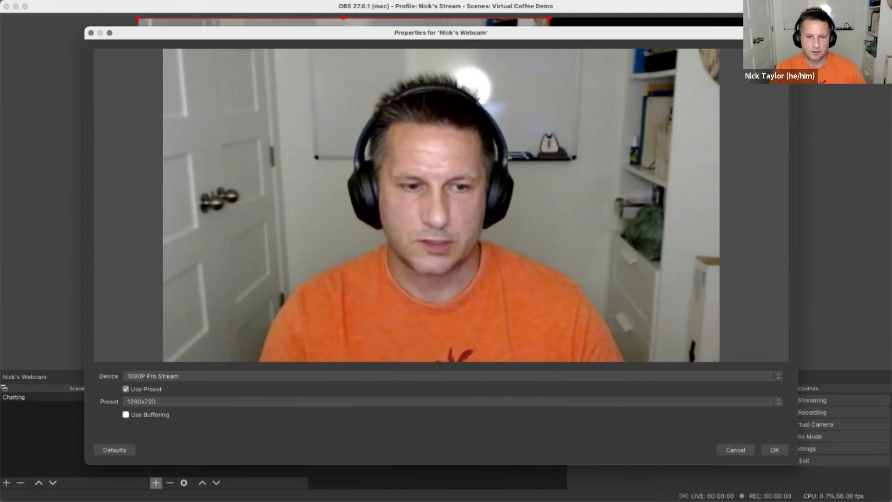
- Try FaceTime HD Camera (Built-in) as the webcam source's device, then restore 1080P Pro Stream and accept the properties
left_click(158, 376)
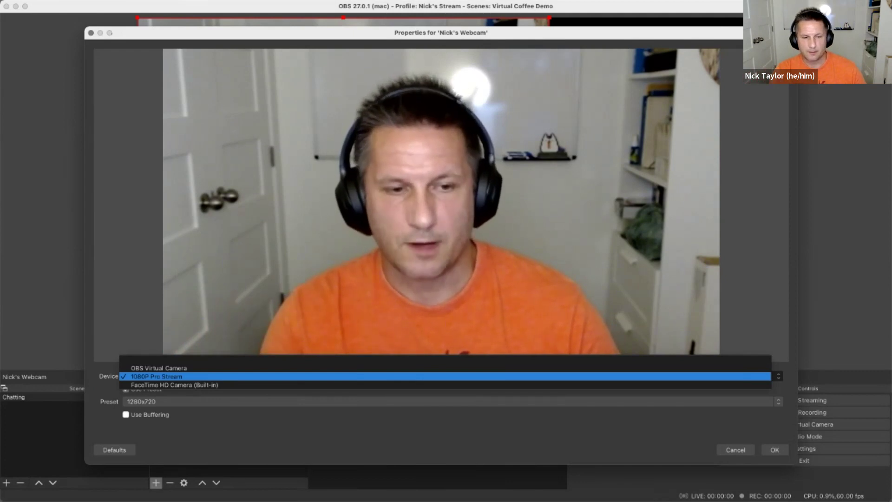
left_click(174, 385)
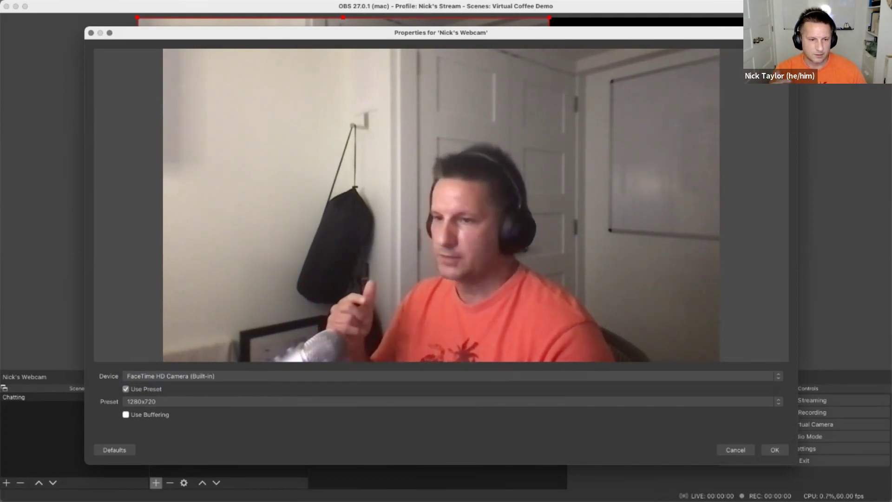
left_click(186, 376)
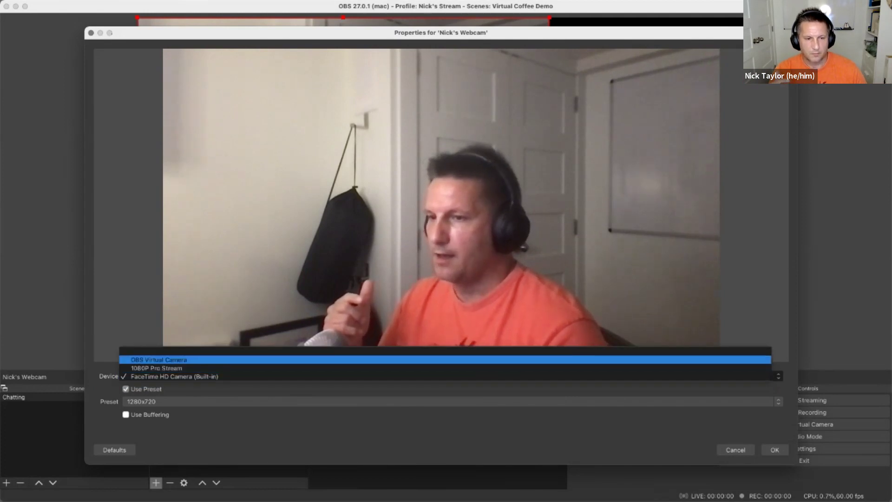
key("Down")
key("Return")
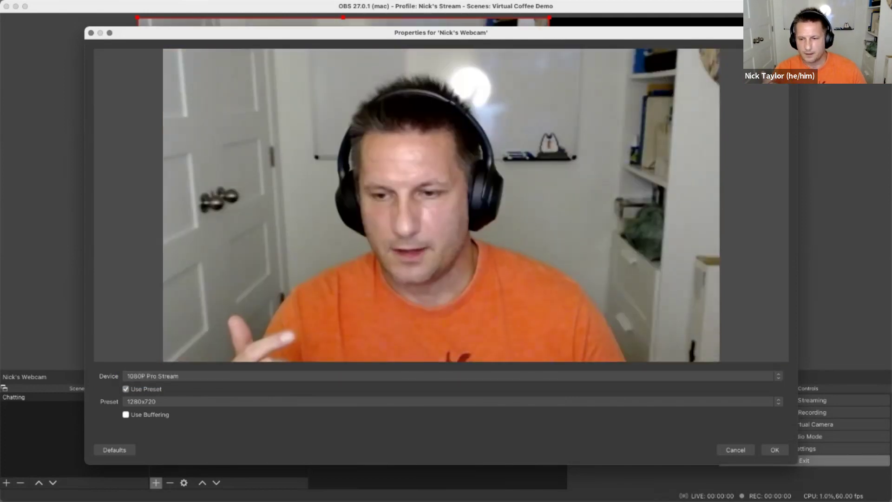
key("Return")
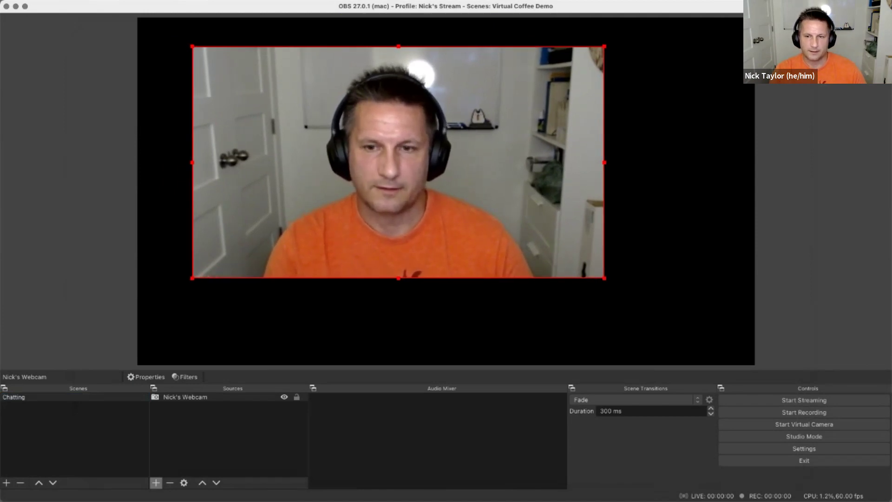
- Shrink the webcam source to about a fifth of the canvas width and place it in the canvas's lower-right corner
left_click_drag(604, 278, 378, 153)
left_click_drag(286, 99, 662, 312)
left_click_drag(569, 260, 637, 299)
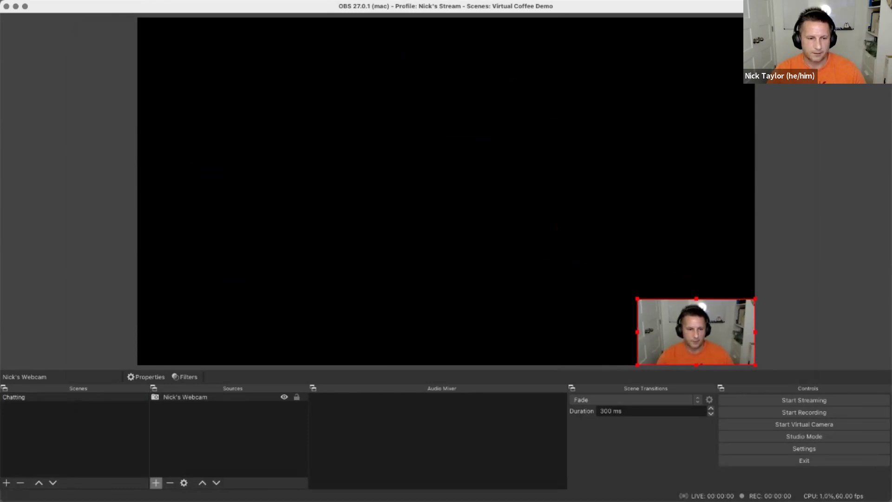
- Add a Window Capture source with its default name to the Chatting scene
left_click(156, 483)
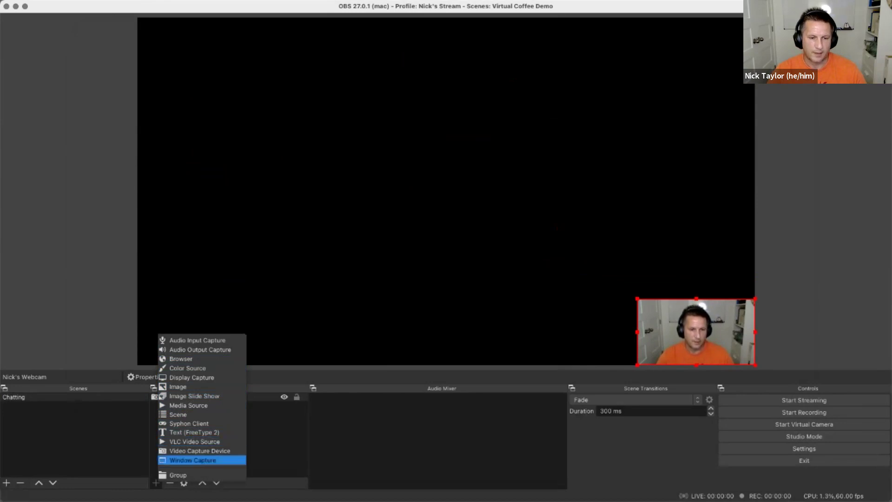
left_click(199, 460)
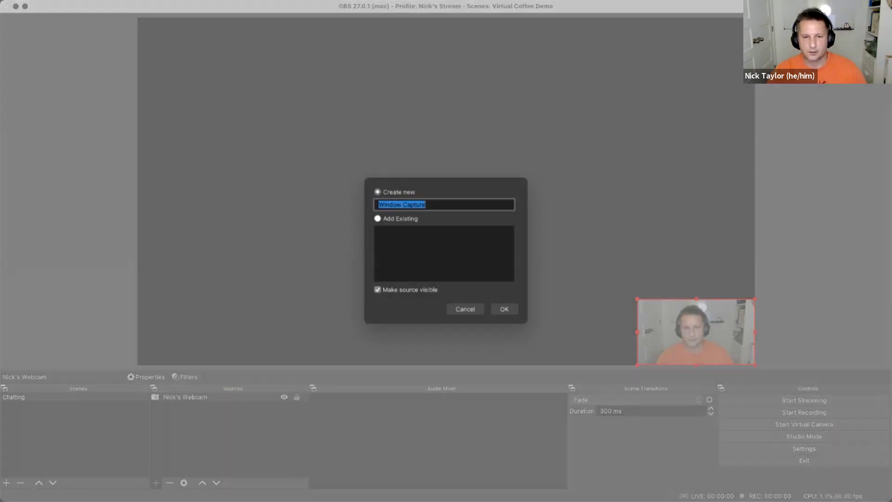
key("Return")
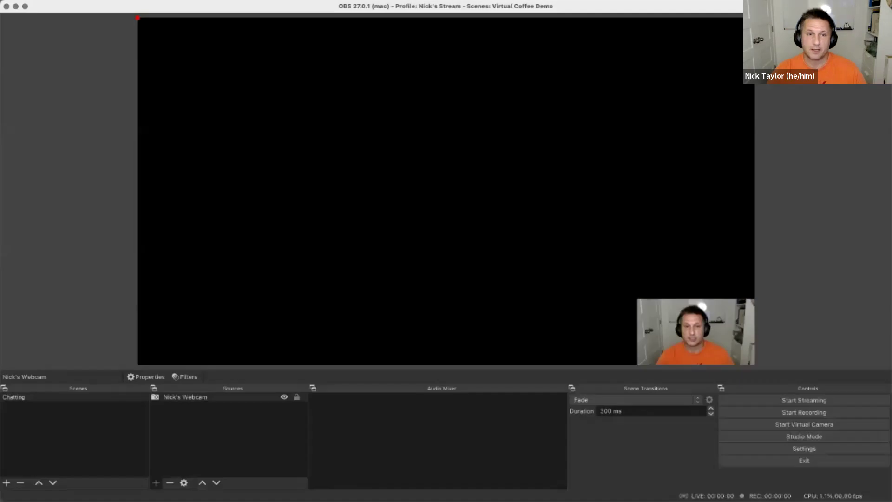
- Try [Dock] Desktop Picture - Transparent.tiff as the window for the new Window Capture source
key("space")
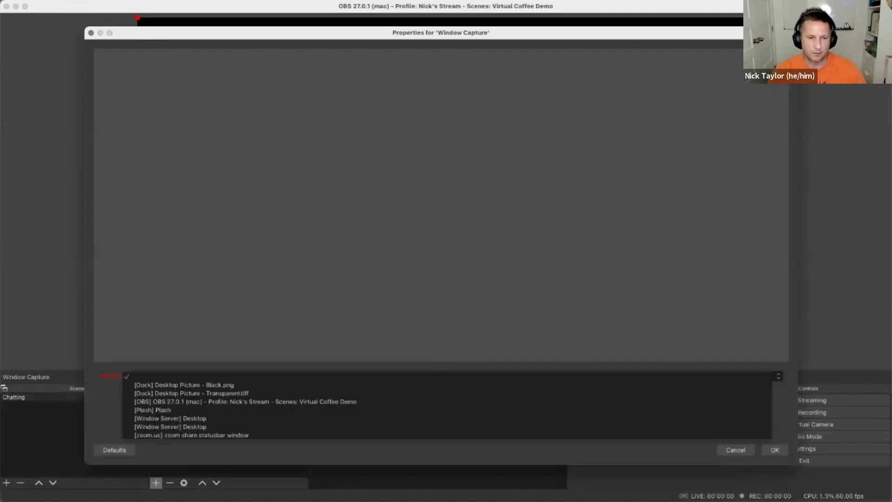
key("Down")
key("Down")
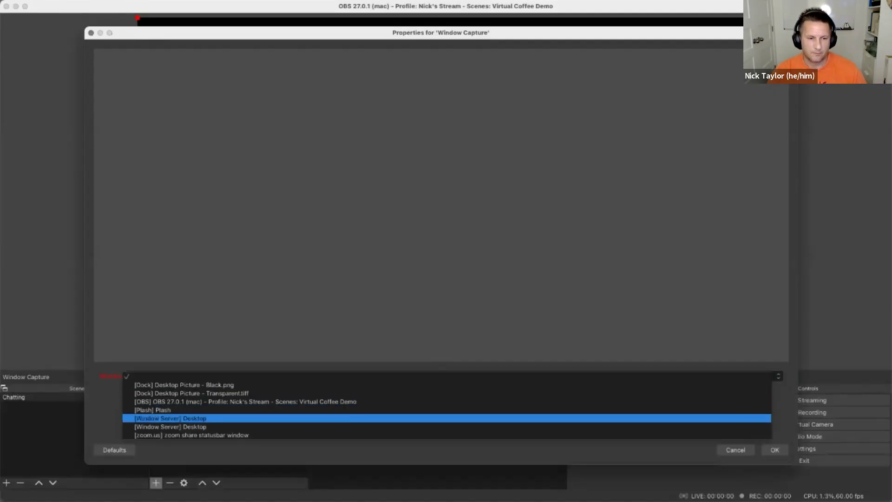
key("Up")
key("Up")
key("Up")
key("Up")
key("Down")
key("Down")
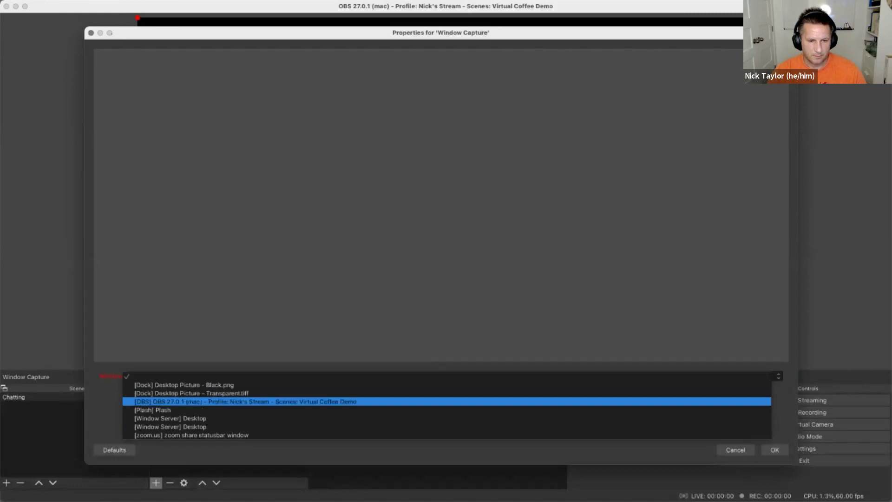
key("Down")
key("Down")
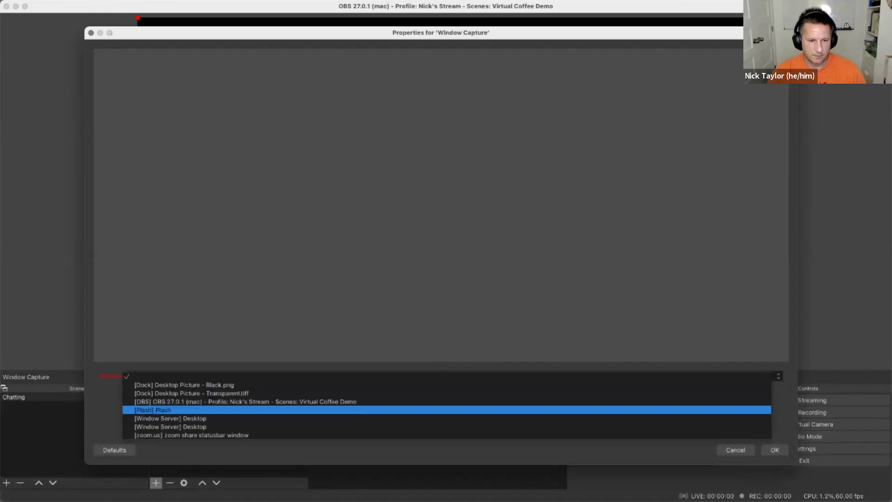
key("Up")
key("Up")
key("Up")
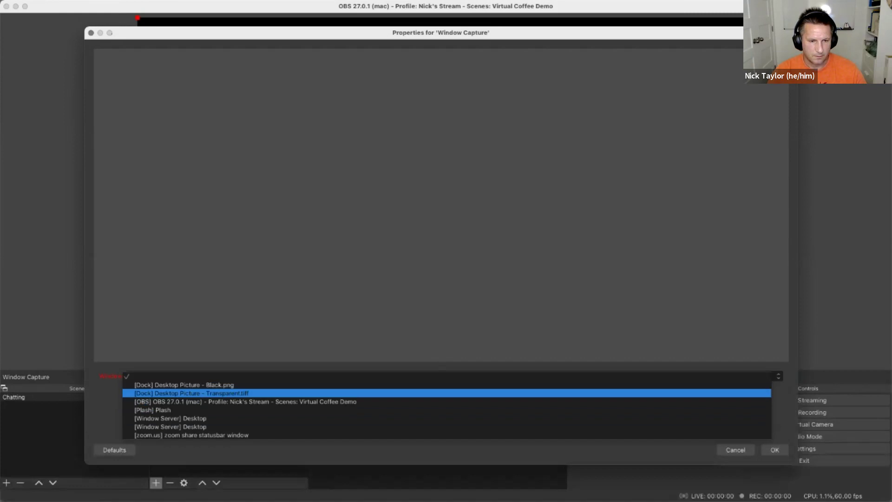
key("Down")
key("Up")
key("Return")
- Try [Plash] Plash as the window for the Window Capture source
key("space")
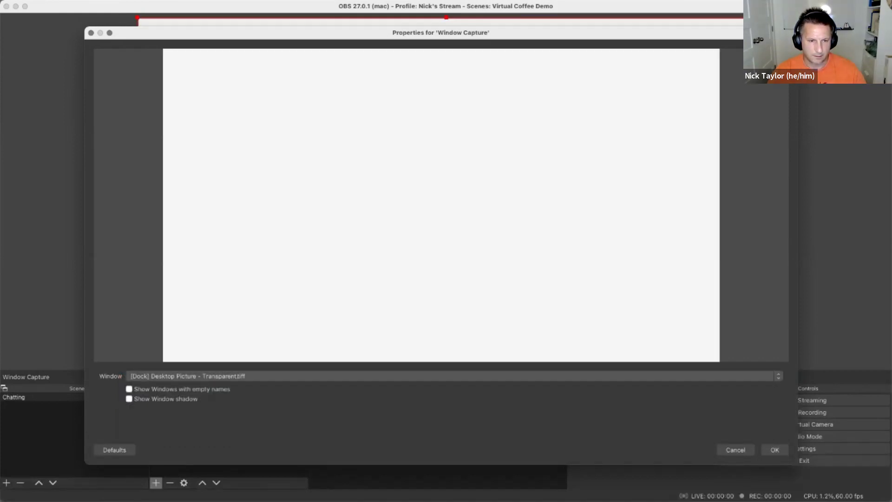
key("Up")
key("Up")
key("Down")
key("Return")
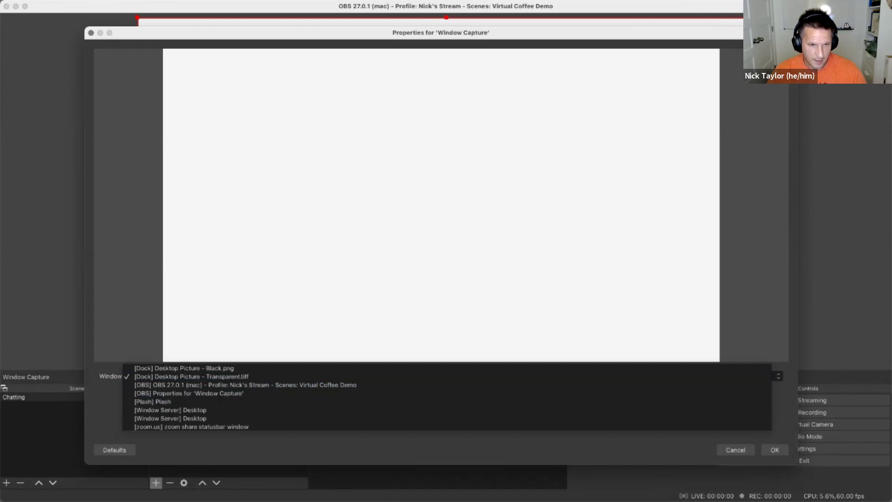
- Set the Window Capture source's window to the second [Window Server] Desktop entry
key("space")
key("Down")
key("Down")
key("Up")
key("Up")
key("Up")
key("Up")
key("Up")
key("Up")
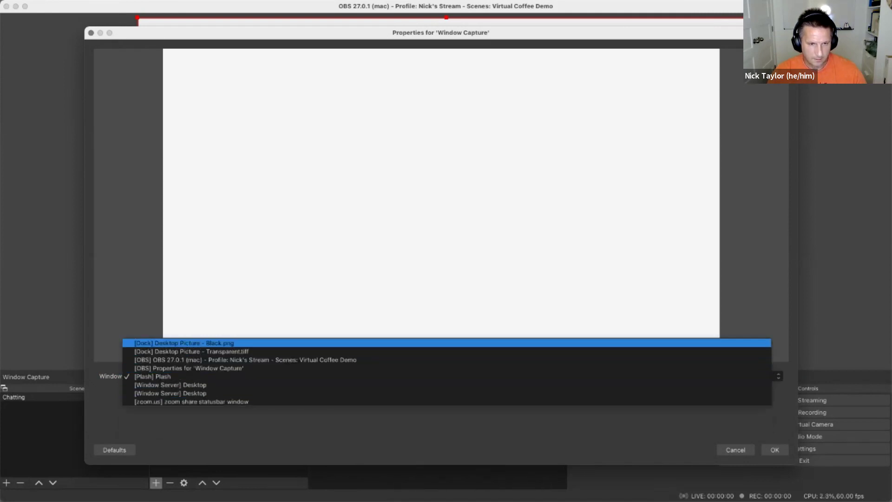
key("Down")
key("Down")
key("Down")
key("Down")
key("Down")
key("Down")
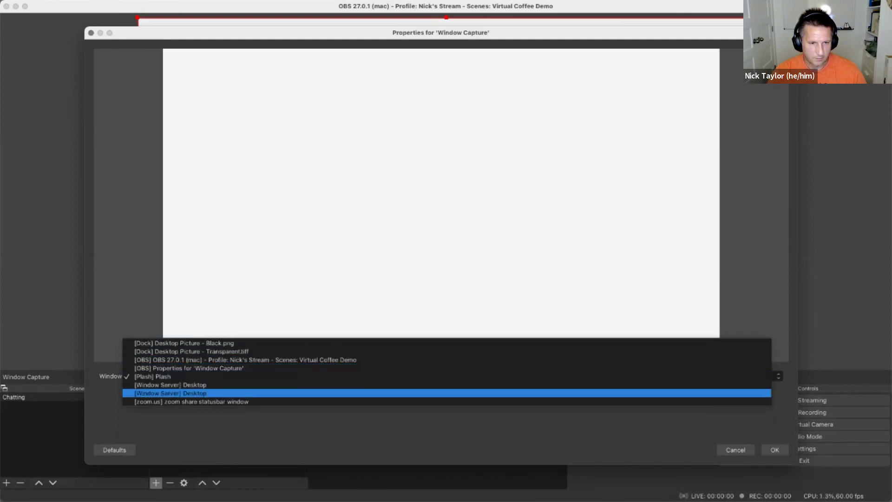
key("Return")
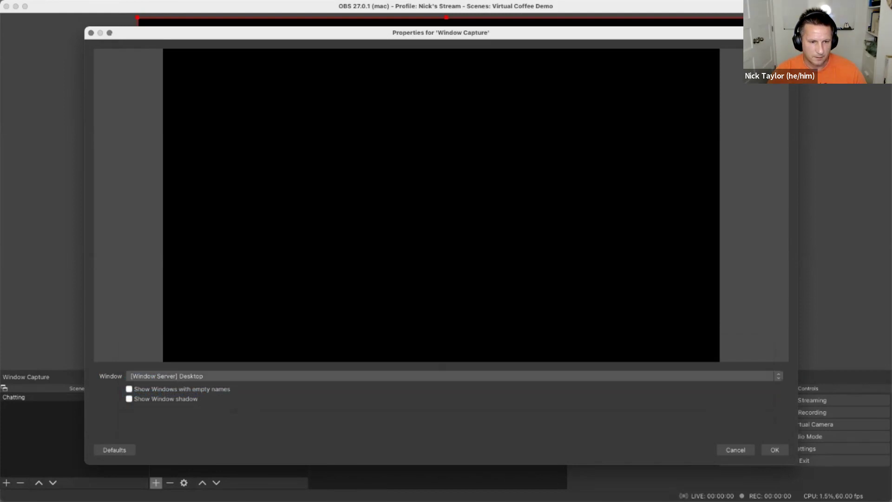
- Enable Show Windows with empty names and Show Window shadow for the Window Capture source
key("space")
key("Down")
key("Return")
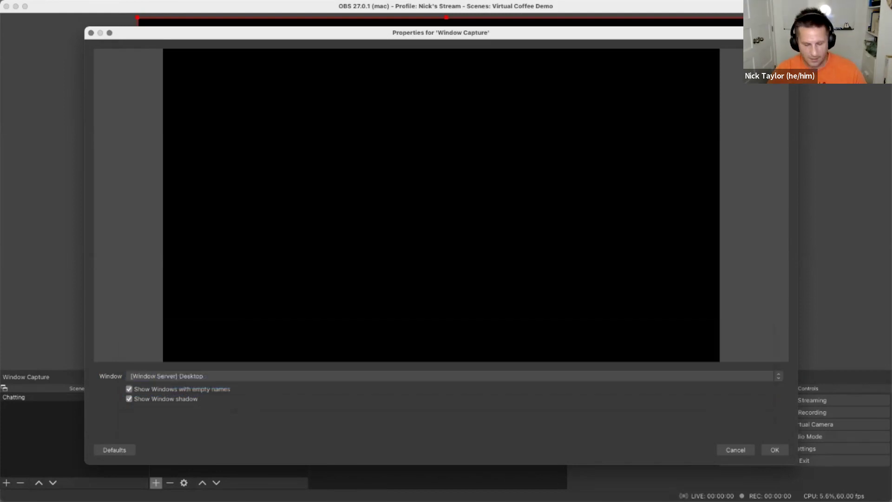
- Launch Preview, open the Desktop image E6_QR6qWQAAhGMR.jpeg, and close its window again
key("alt+space")
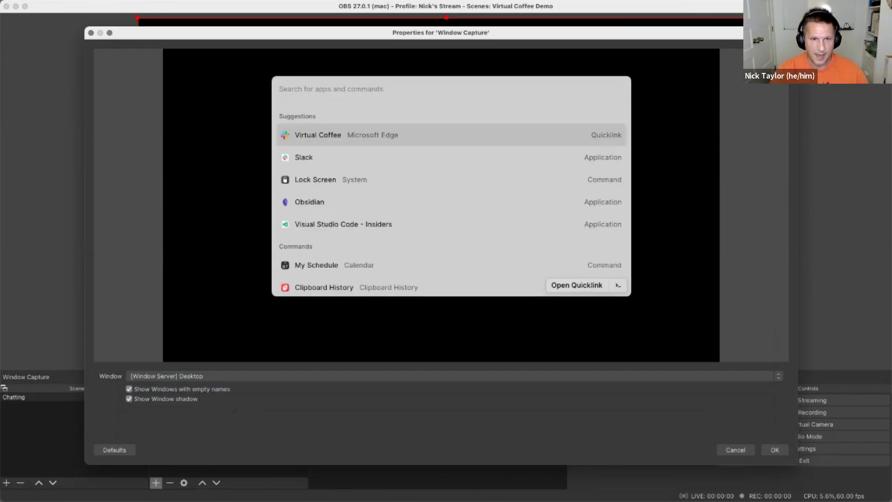
scroll(451, 195, "down", 1)
scroll(451, 195, "up", 1)
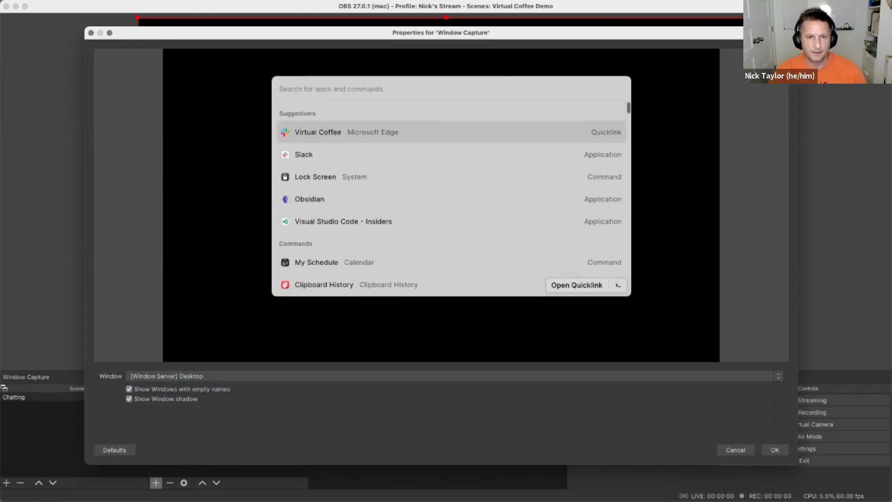
type("prev")
key("Return")
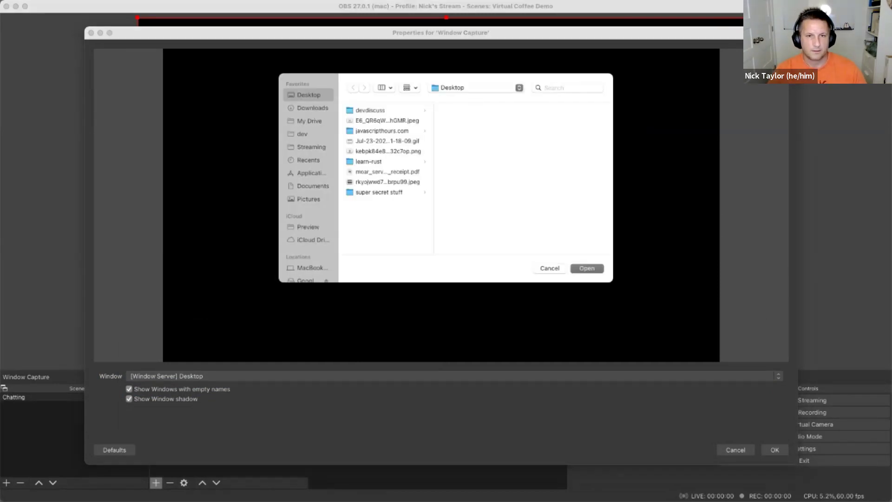
left_click(387, 120)
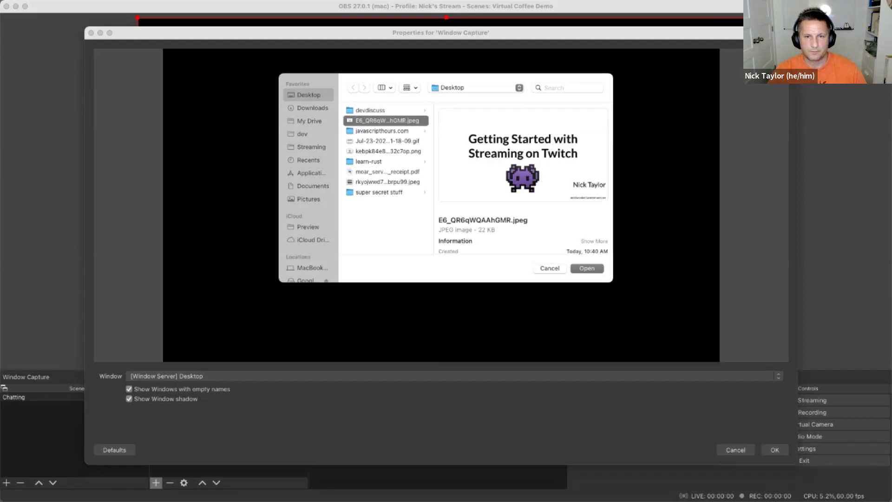
key("Return")
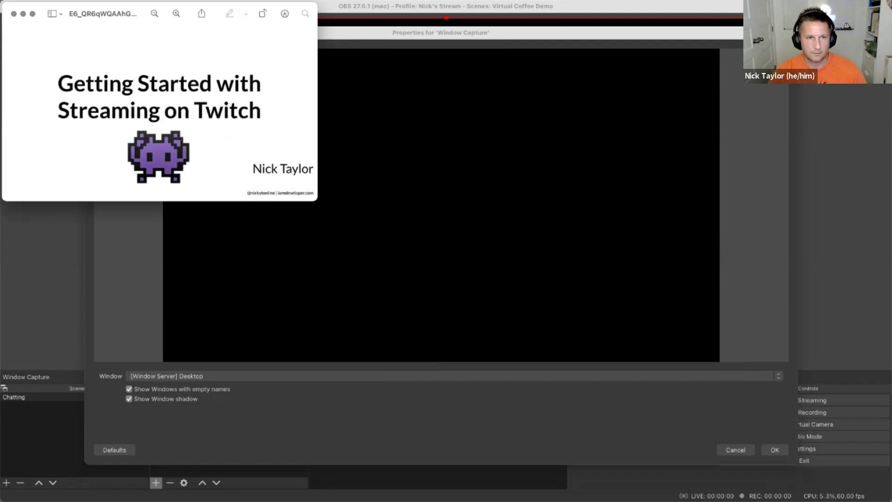
key("super+w")
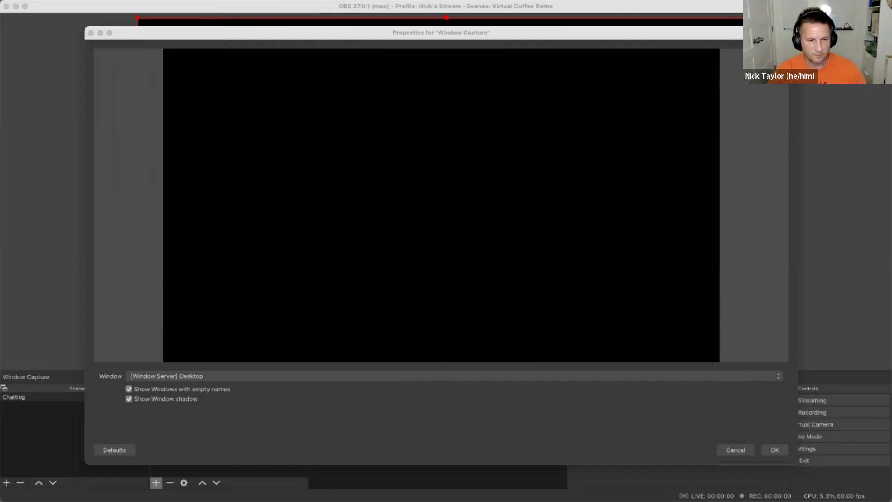
- Set the Window Capture source's window to the [OBS] OBS 27.0.1 (mac) main window and accept its properties
left_click(186, 376)
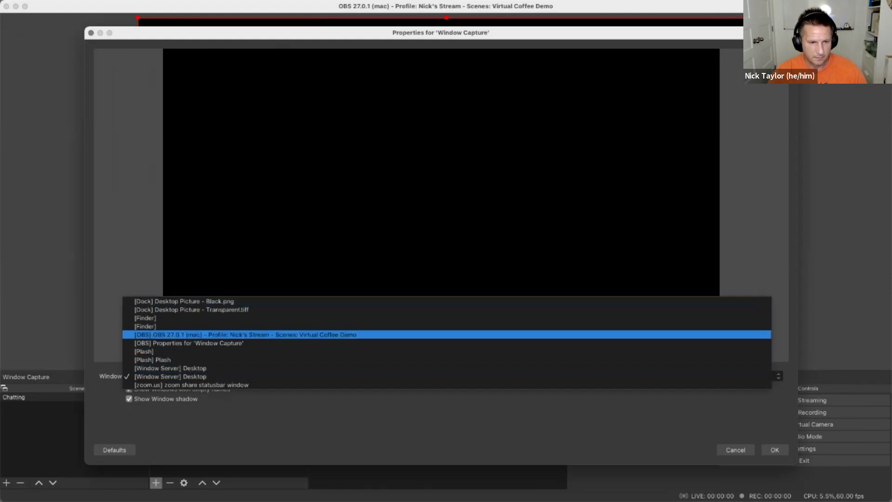
key("Return")
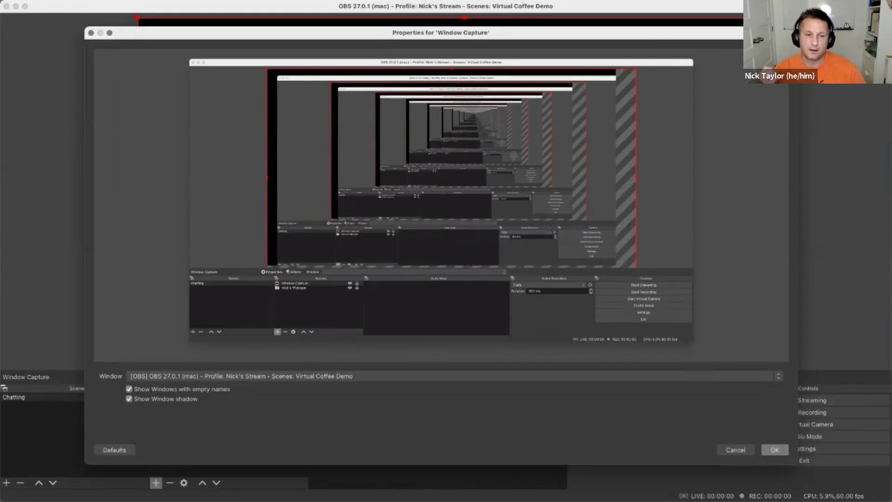
left_click(775, 449)
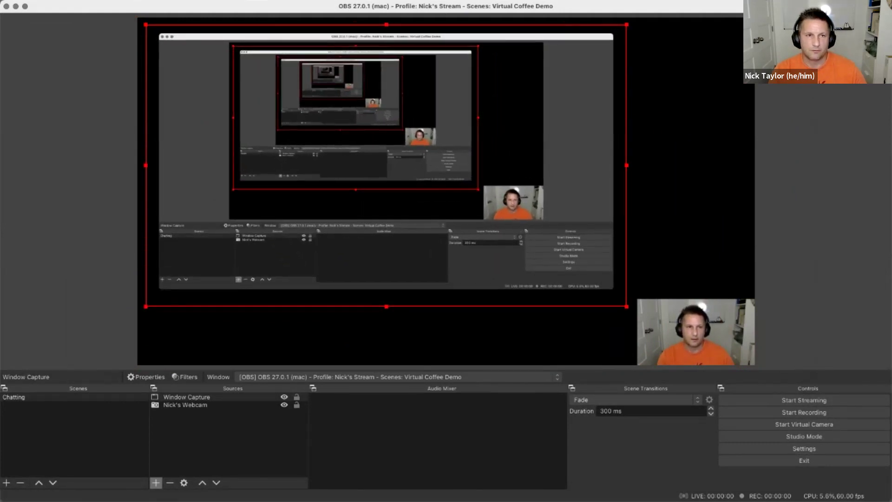
- Switch to the livecoding.ca scene collection, view its Coding View scene, and return to the Virtual Coffee Demo collection
left_click(162, 5)
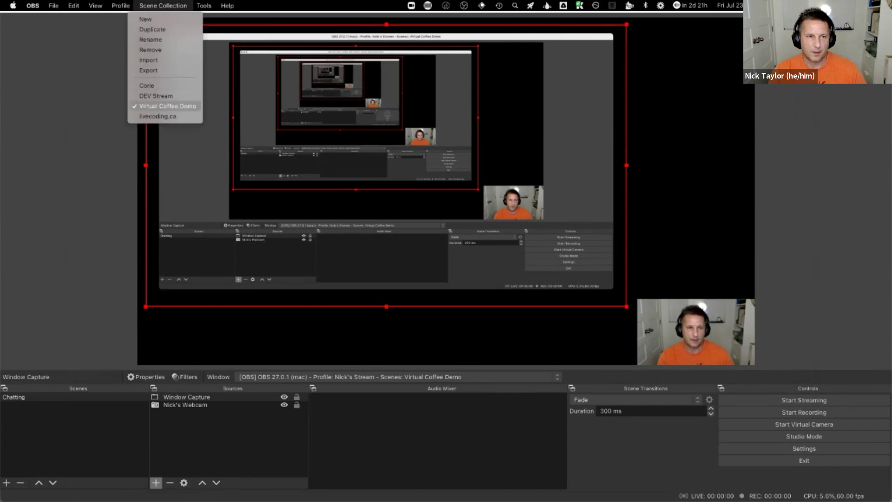
left_click(170, 116)
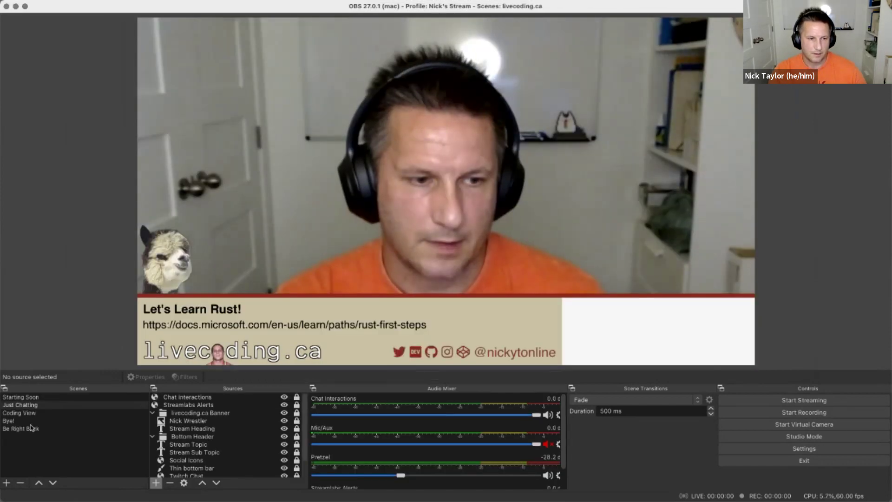
left_click(26, 413)
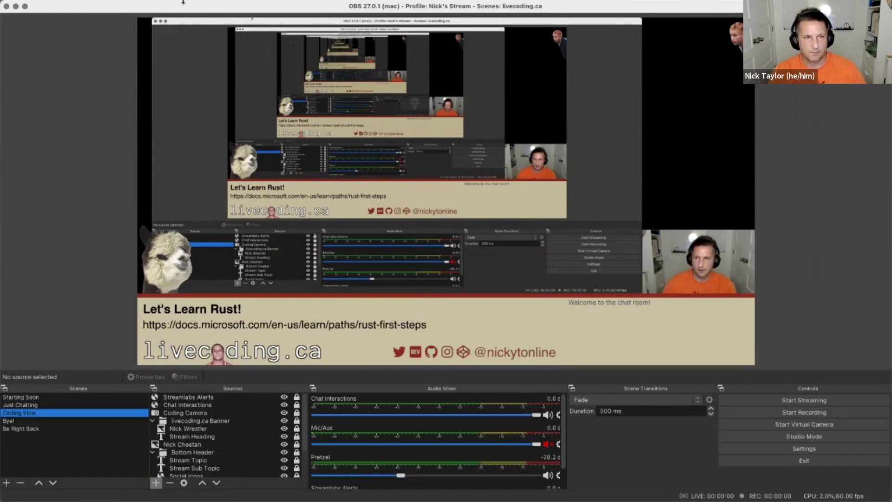
left_click(163, 6)
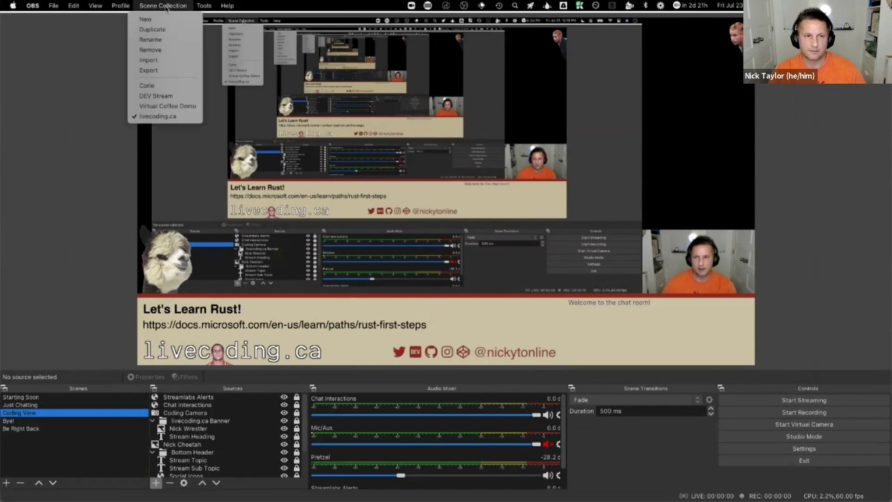
left_click(168, 107)
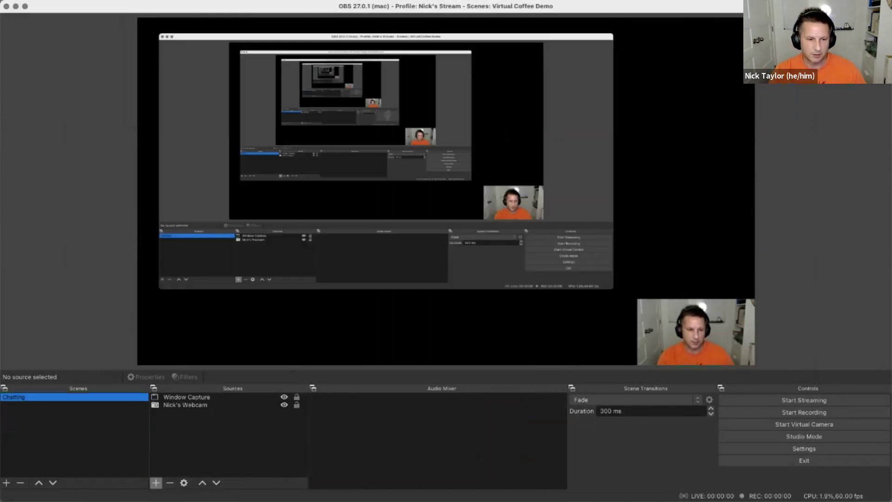
- Add an Image source to the Chatting scene using kebpk84e879cad32c7op.png from the Desktop
left_click(156, 483)
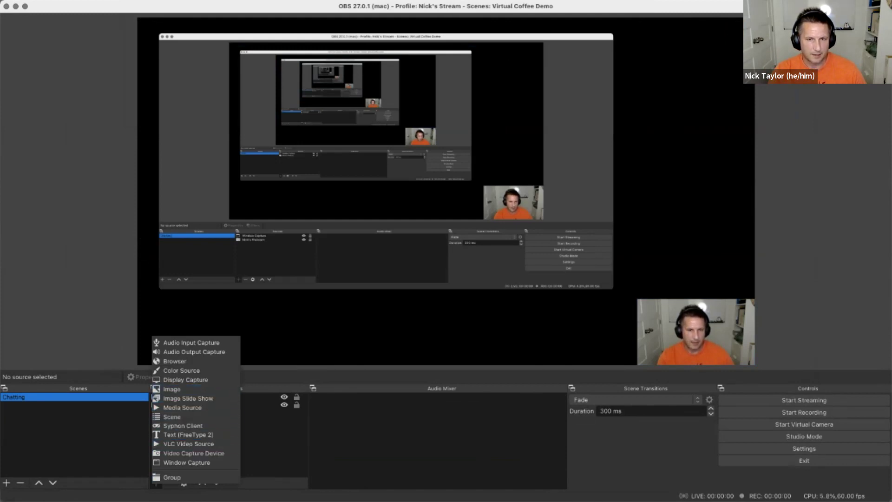
left_click(172, 389)
key("Return")
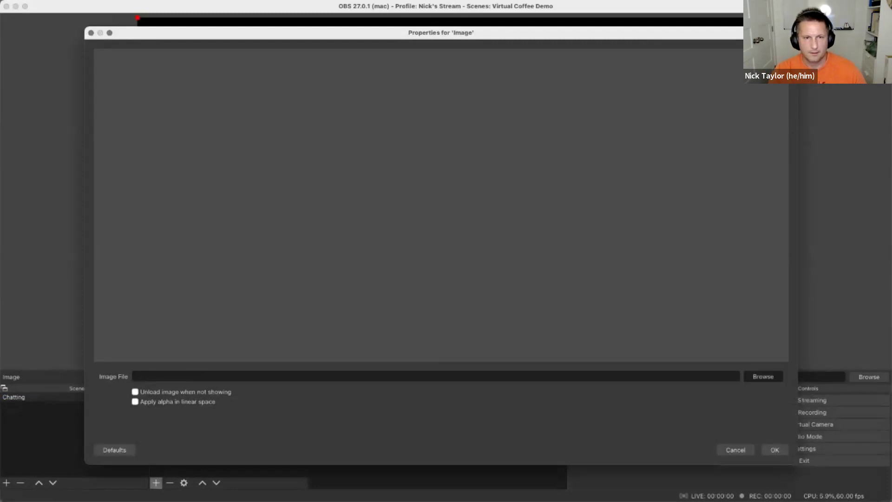
key("space")
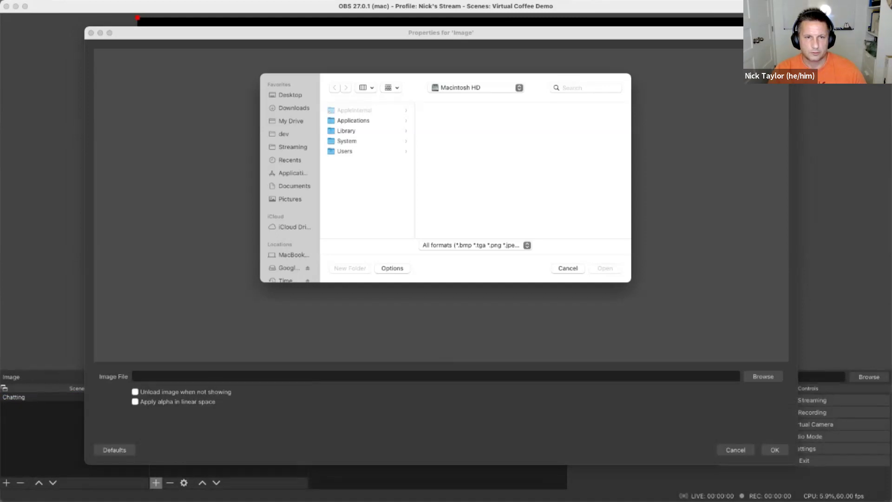
left_click(370, 151)
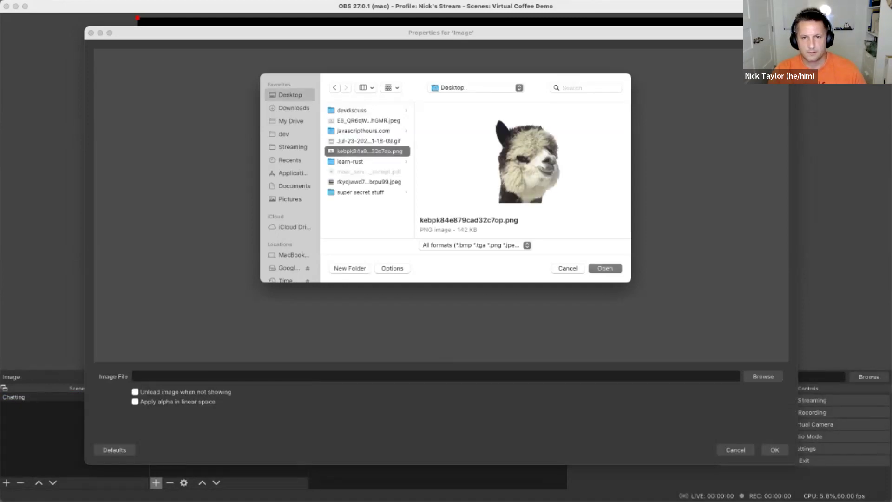
key("Return")
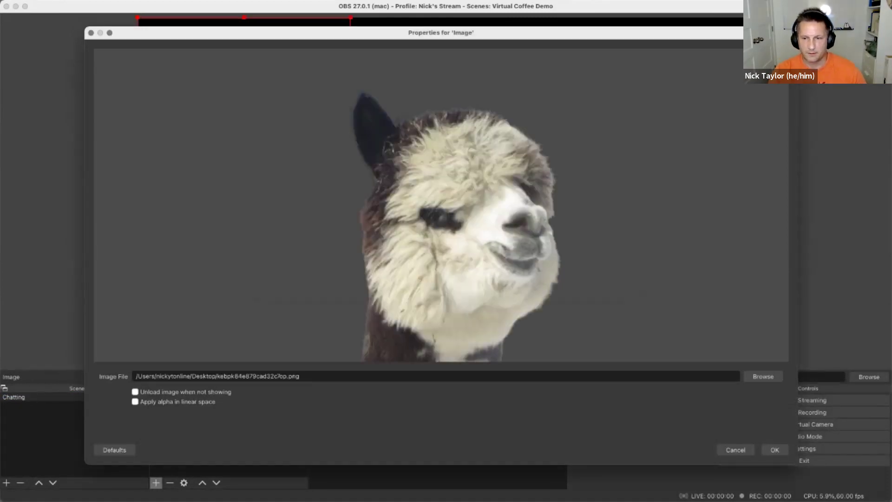
key("Return")
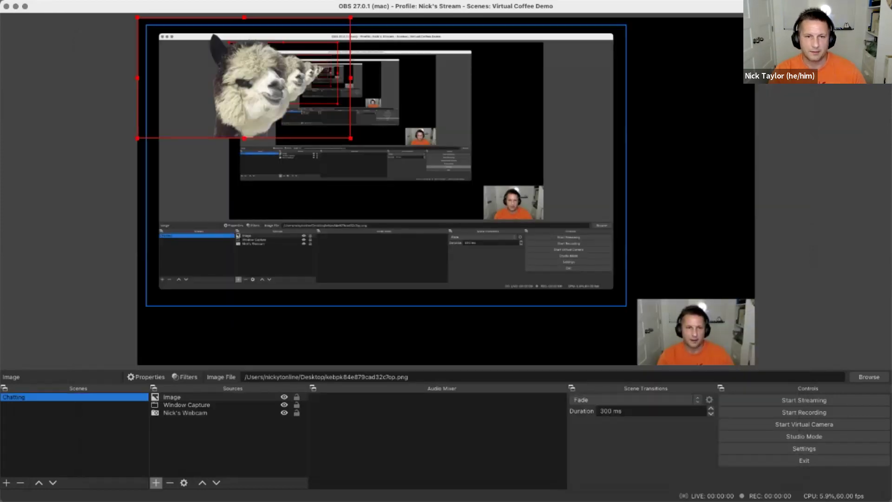
- Delete the Window Capture source from the Chatting scene
left_click(187, 405)
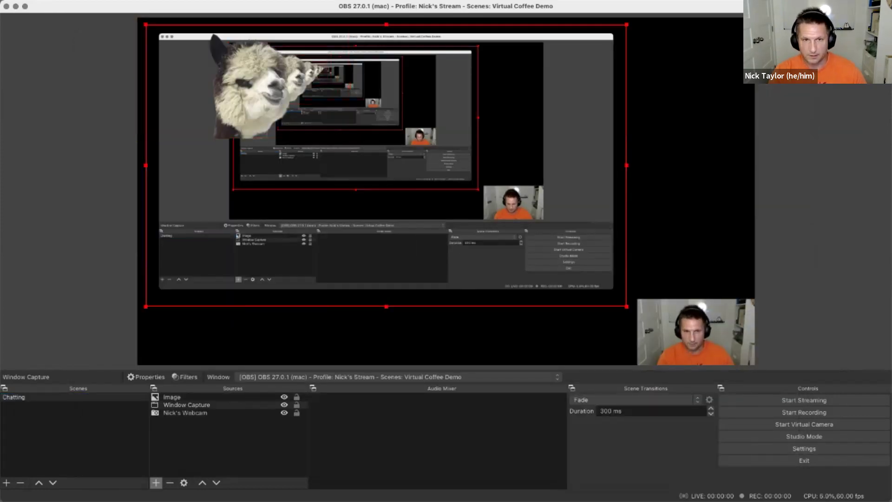
key("Delete")
key("Return")
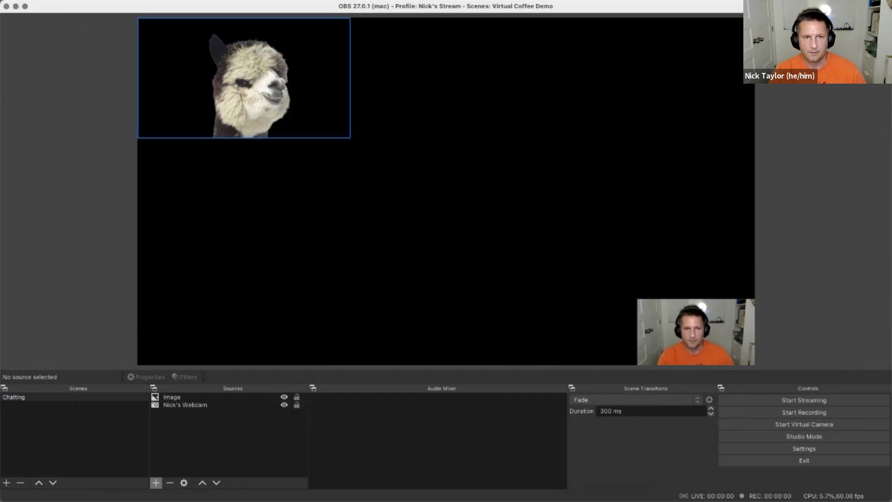
- Move the alpaca image to the canvas's lower-left corner and enlarge the webcam source from its upper-left corner, keeping it in the lower-right corner
left_click(244, 78)
left_click_drag(244, 78, 184, 303)
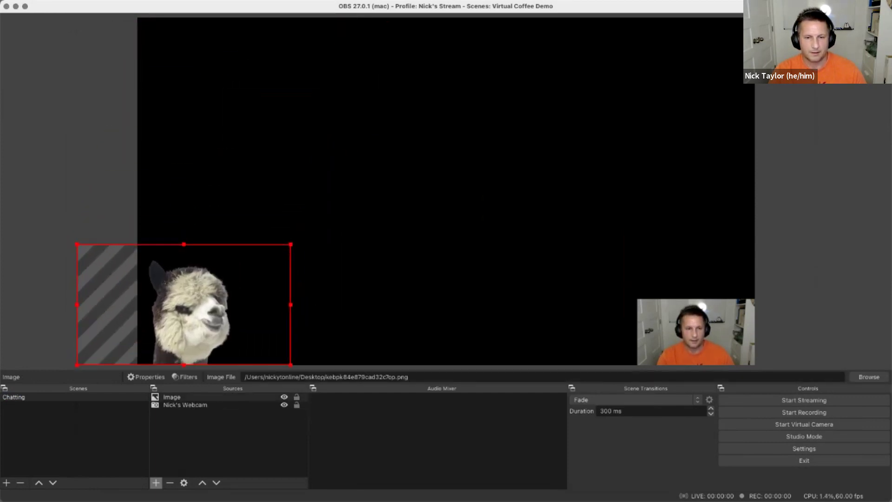
left_click(419, 302)
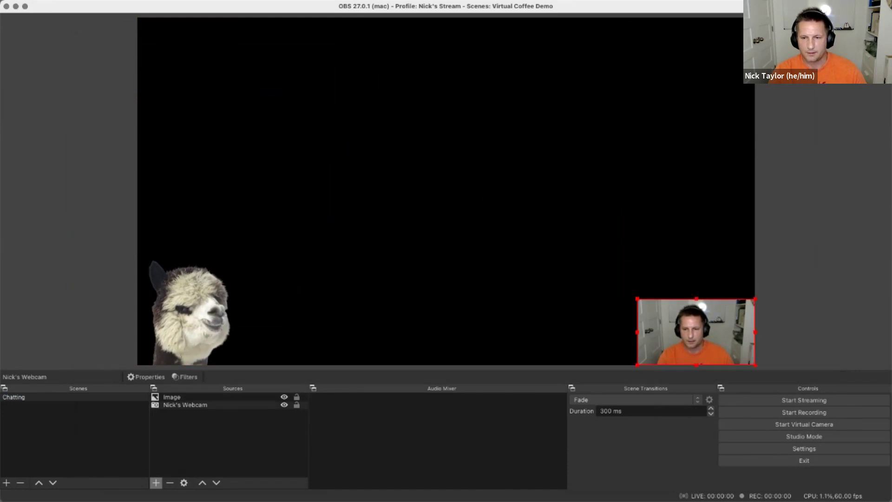
left_click_drag(637, 298, 596, 277)
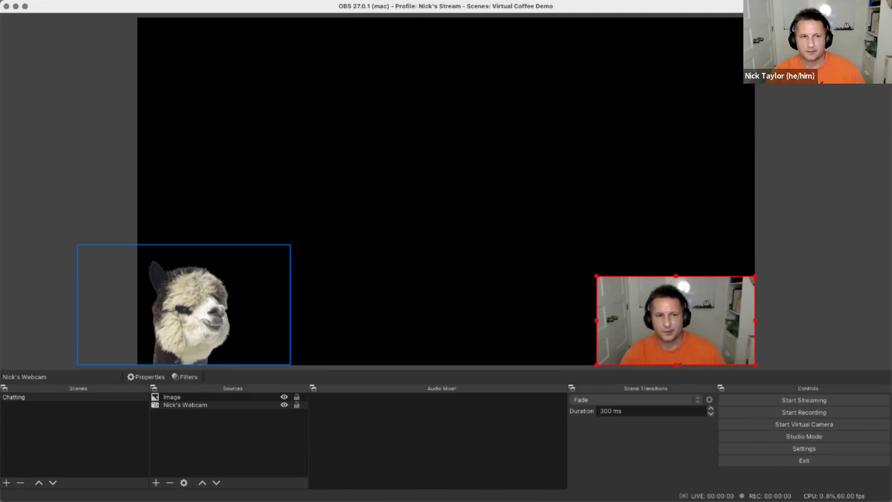
key("Escape")
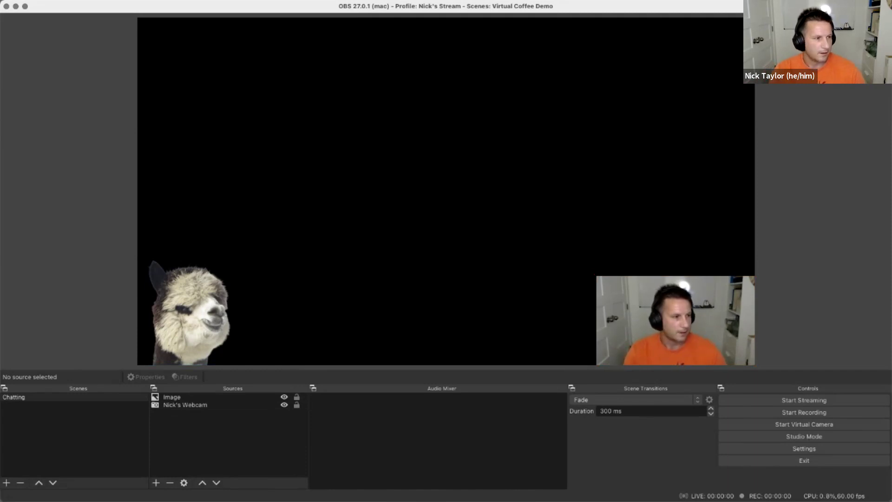
- Switch to the slide presentation, advance to the sample Streaming Checklist slide, and briefly revisit OBS before returning to the slides
key("ctrl+Right")
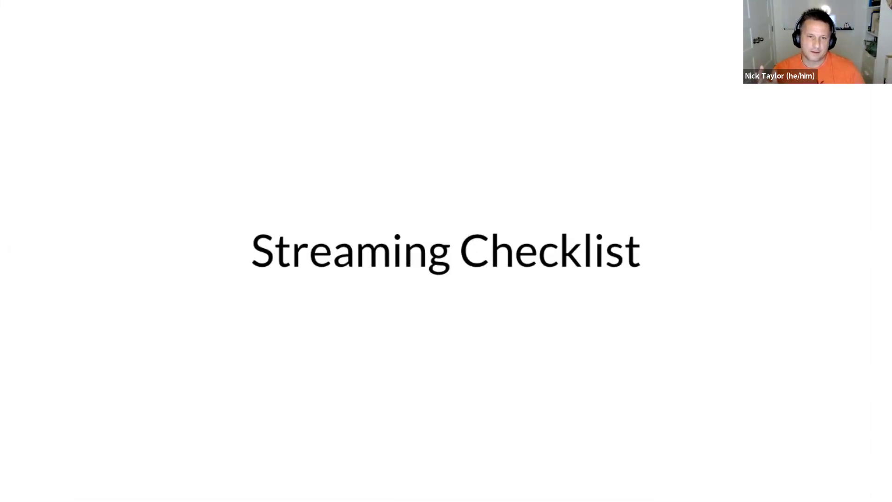
key("Right")
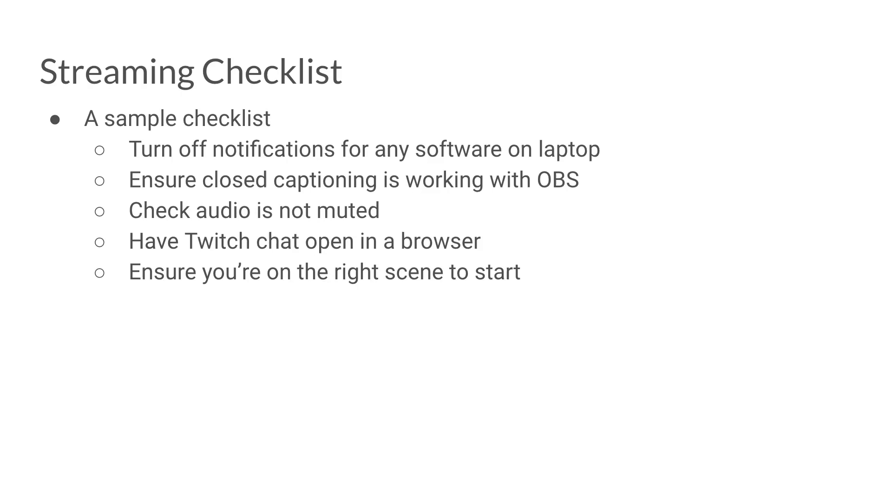
key("ctrl+Left")
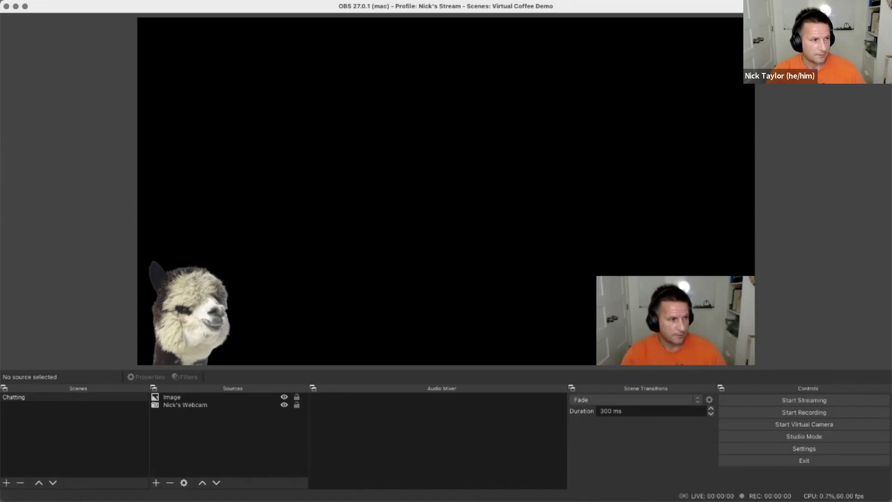
key("ctrl+Right")
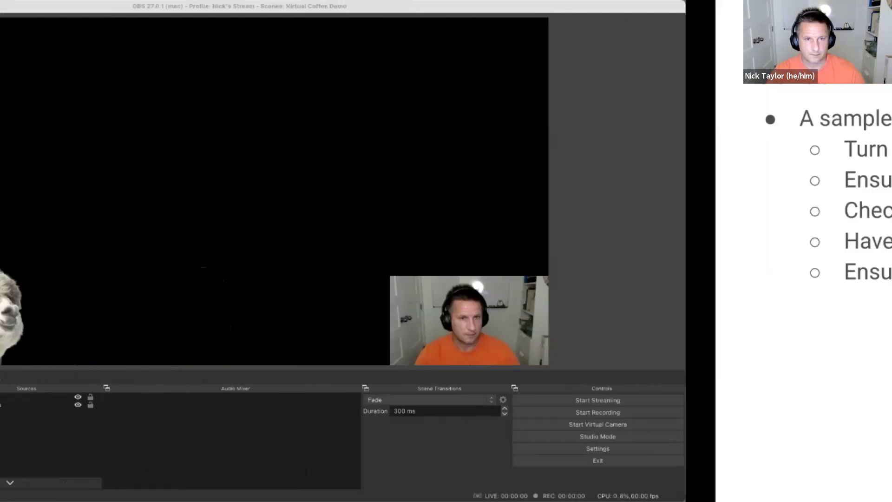